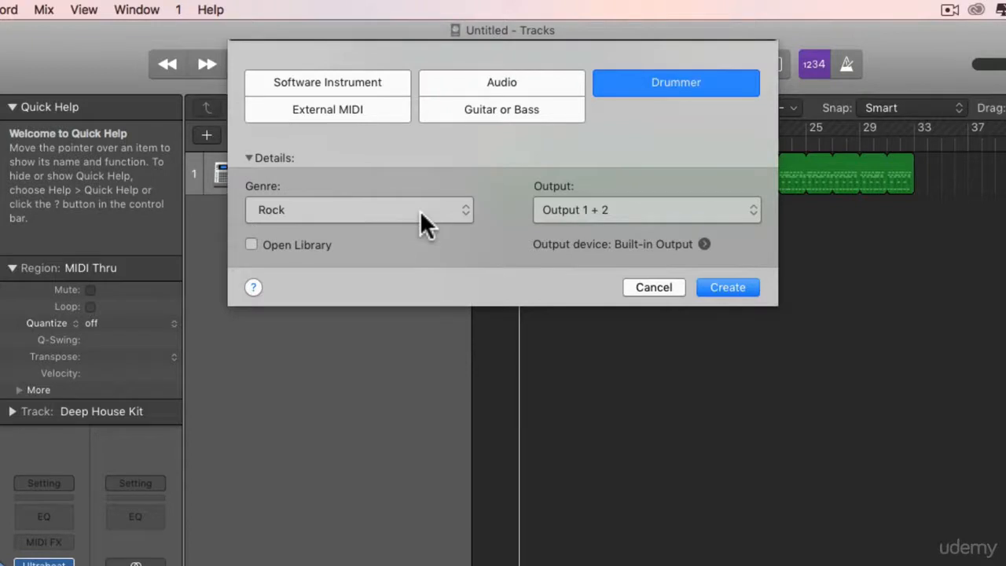
Step: Create a new Drummer track with the Electronic genre
left_click(421, 218)
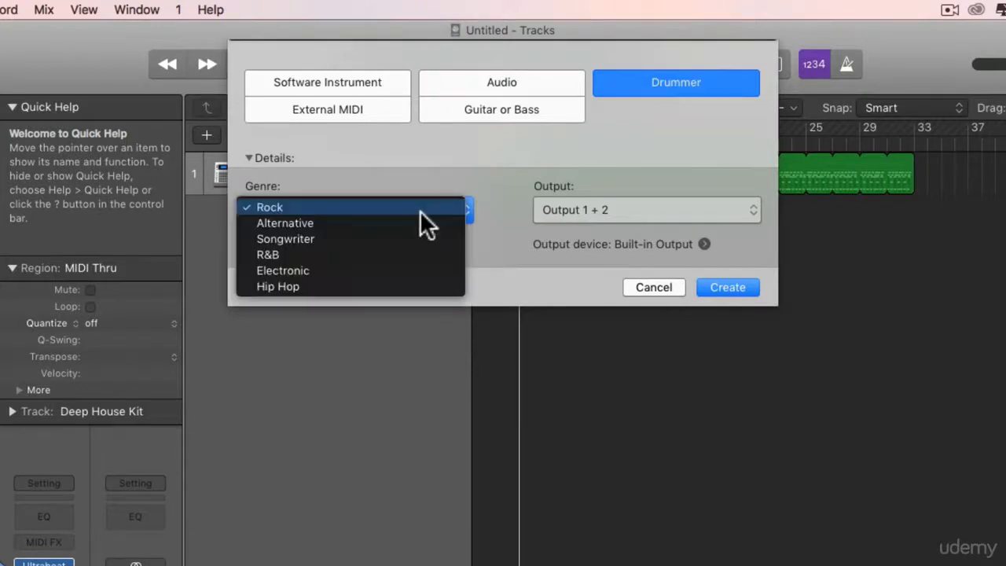
left_click(299, 270)
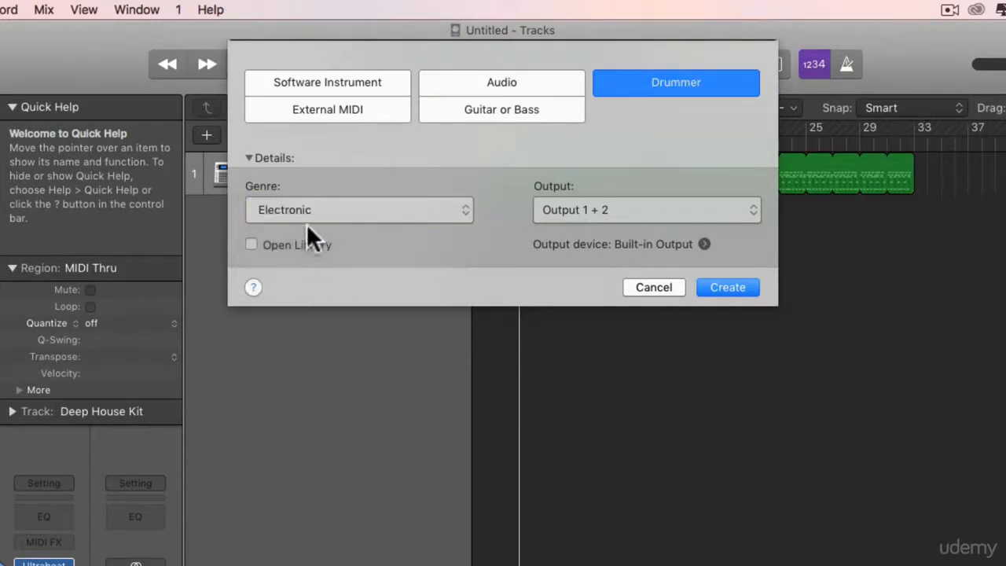
left_click(736, 284)
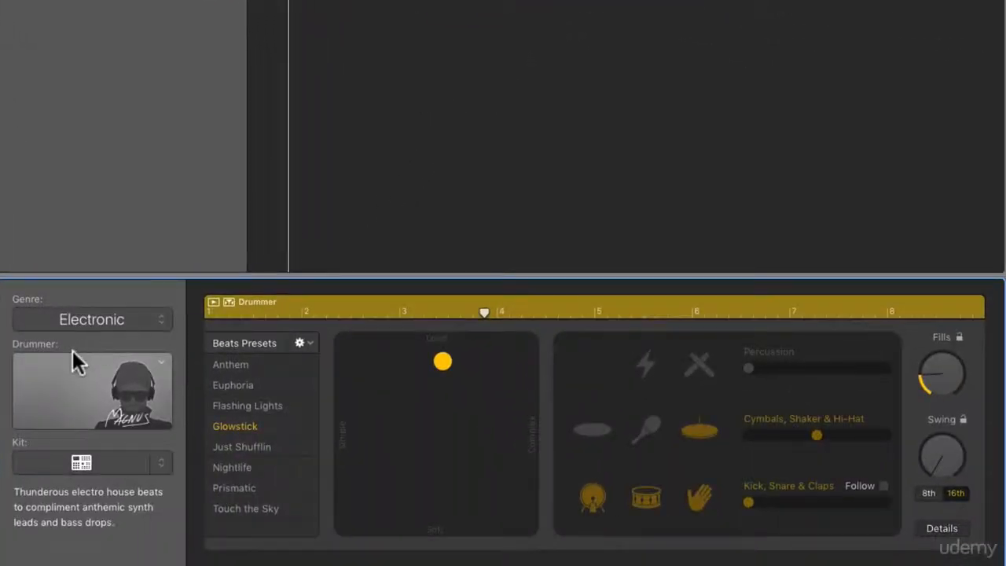
Step: Look through the available genres and Electronic drummers, keeping Magnus as the drummer
left_click(73, 326)
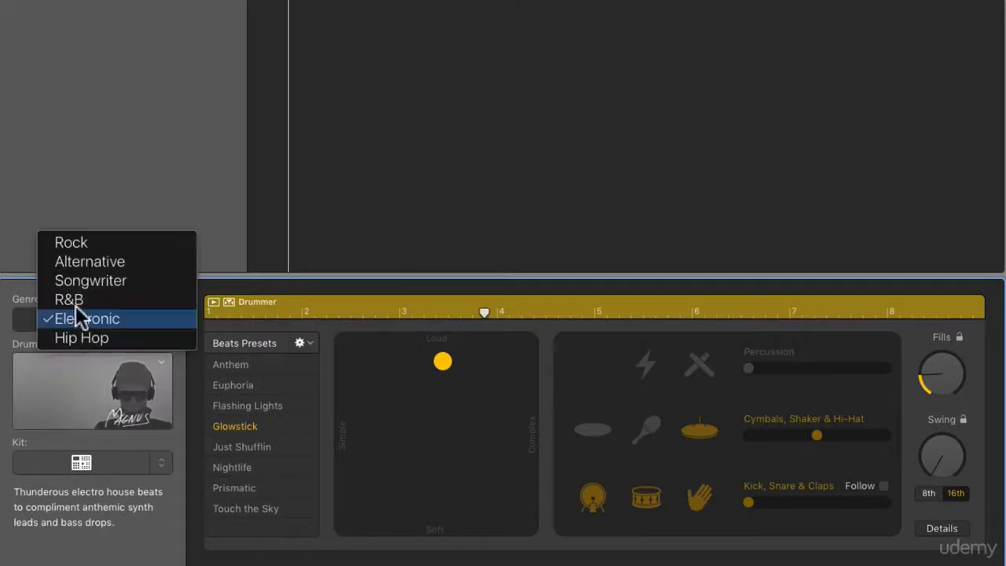
left_click(73, 366)
left_click(160, 363)
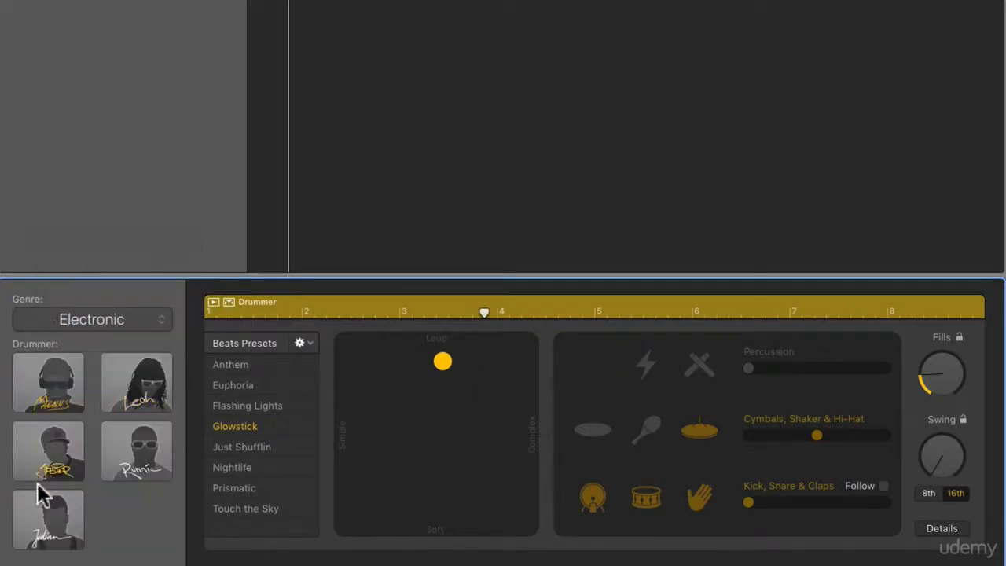
left_click(49, 399)
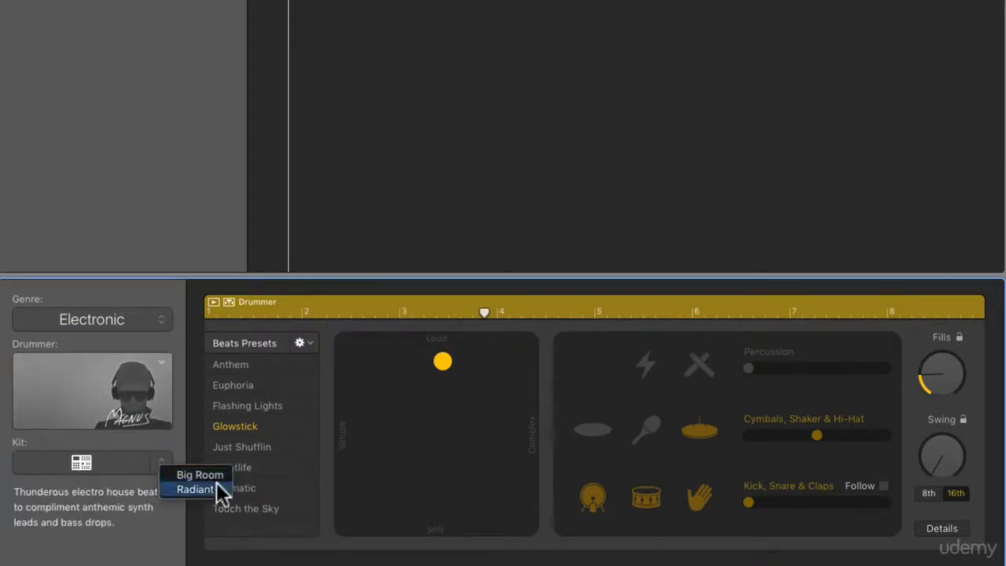
Step: Open the Big Room kit in Drum Machine Designer and set Kick 1's distortion to 47%
left_click(81, 461)
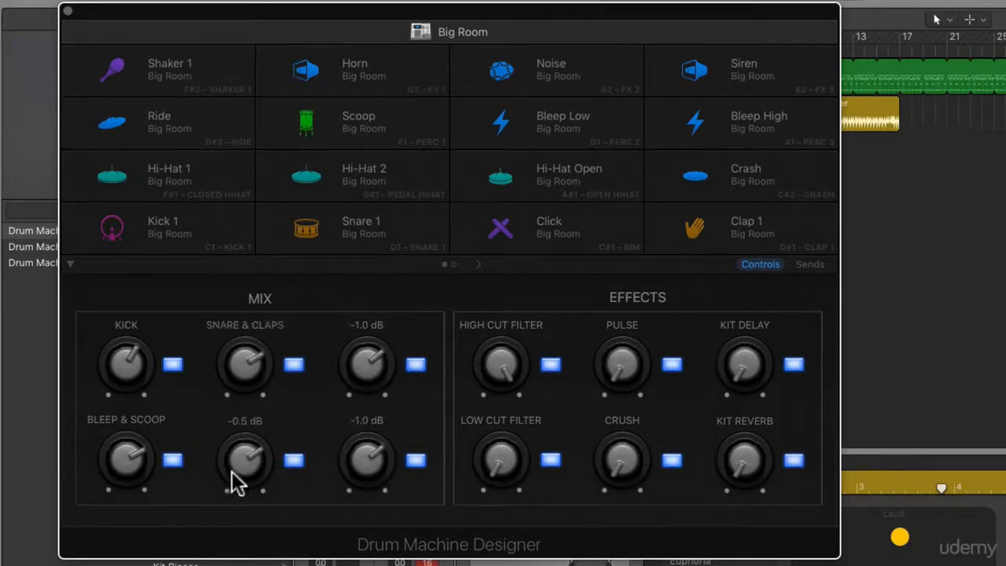
left_click(157, 234)
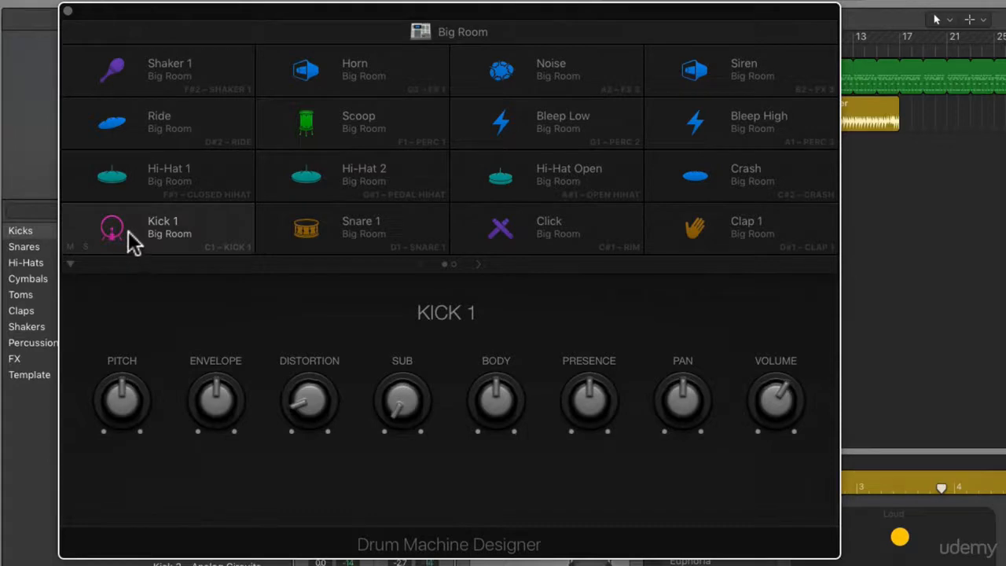
left_click_drag(305, 393, 307, 366)
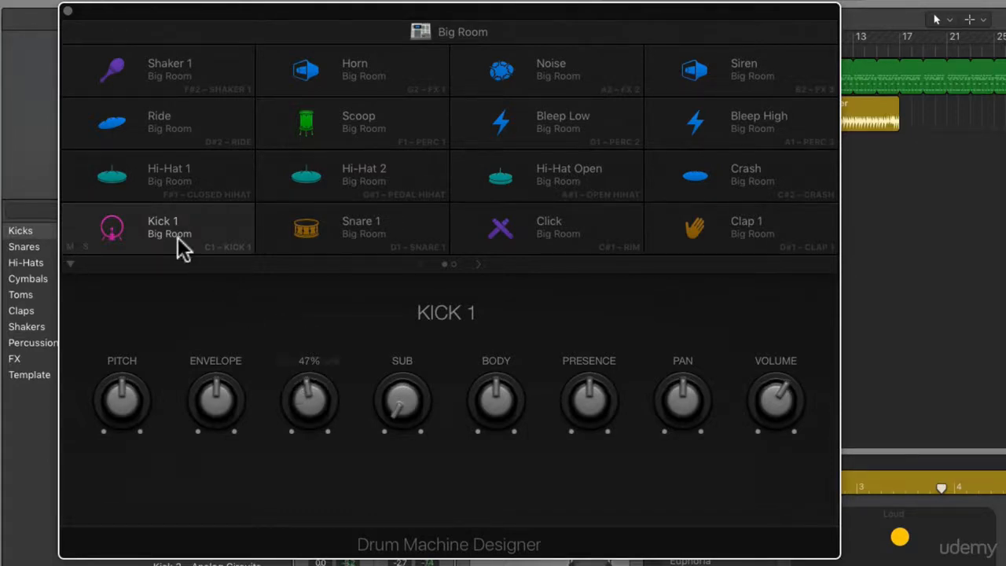
Step: Audition the Snare 1, Clap 1 and Crash pads and increase the spread of Clap 1
left_click(401, 245)
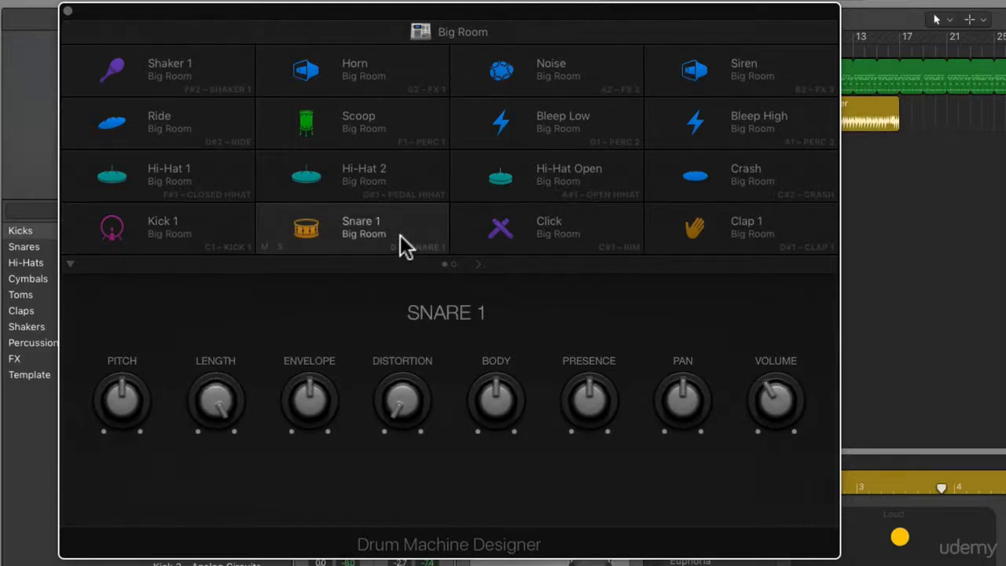
left_click(691, 236)
left_click(719, 177)
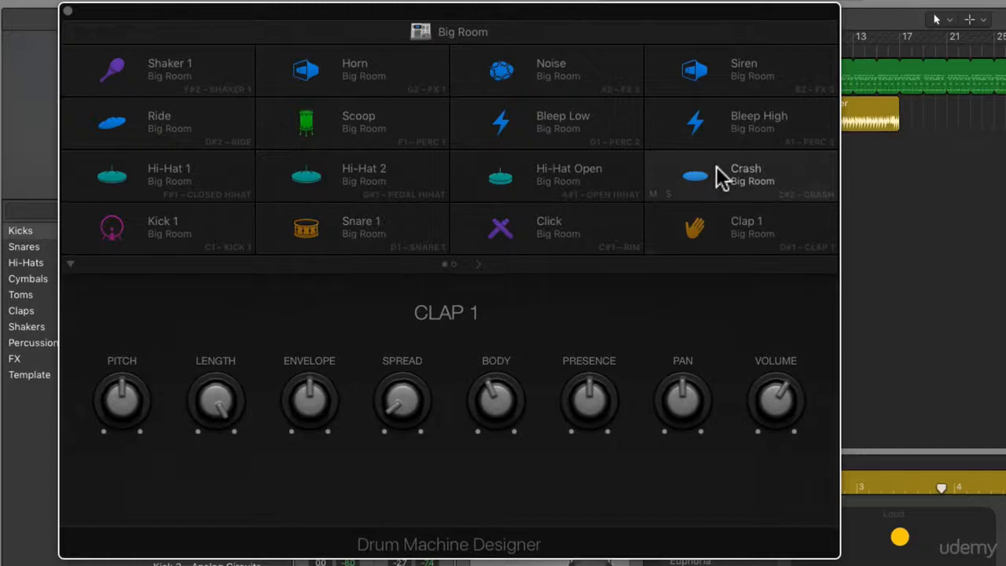
left_click(720, 229)
left_click_drag(402, 395, 406, 350)
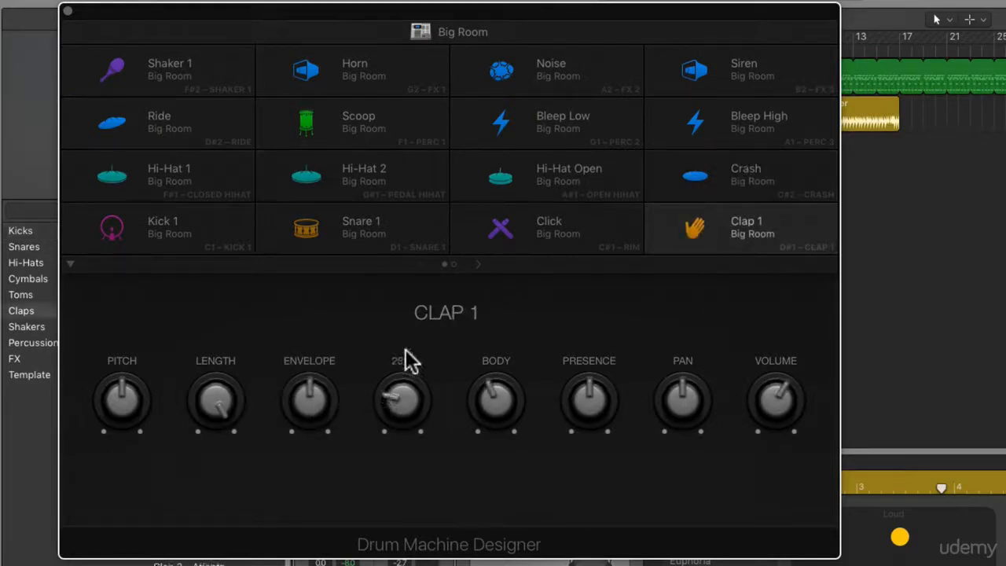
Step: Adjust the length of Hi-Hat Open, raise the crush of Bleep Low past halfway, and close Drum Machine Designer
left_click(564, 179)
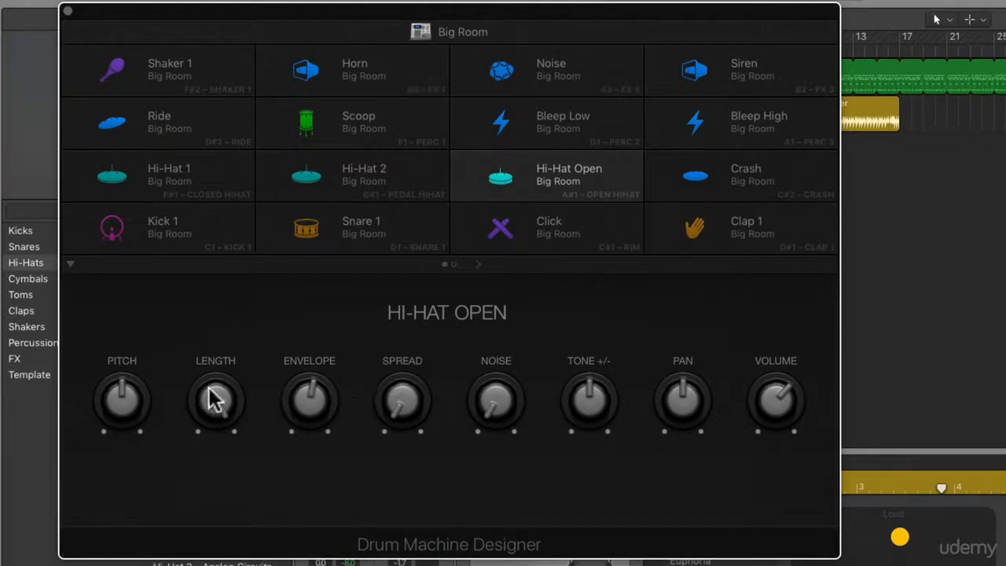
left_click_drag(215, 400, 218, 449)
left_click(569, 125)
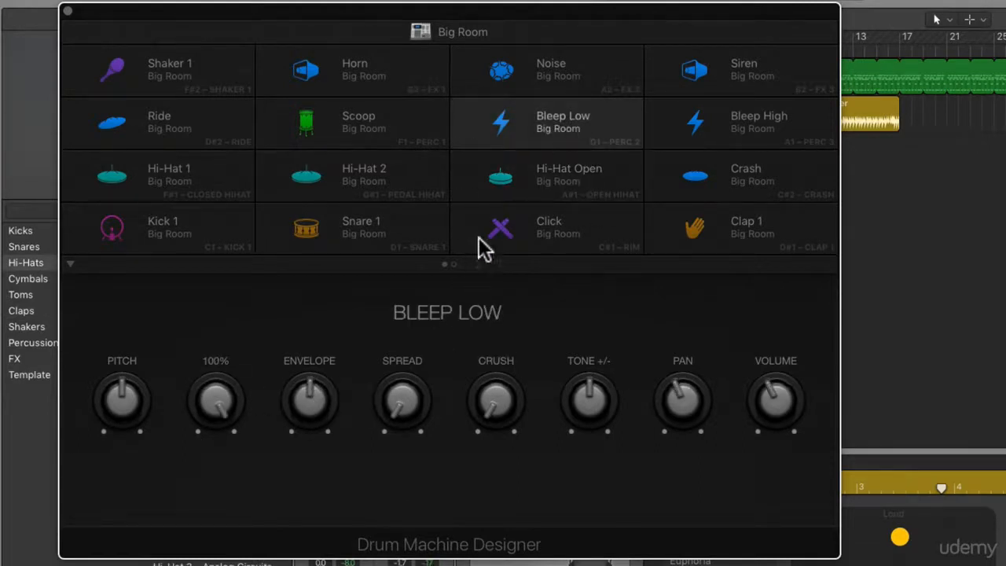
left_click_drag(497, 399, 498, 333)
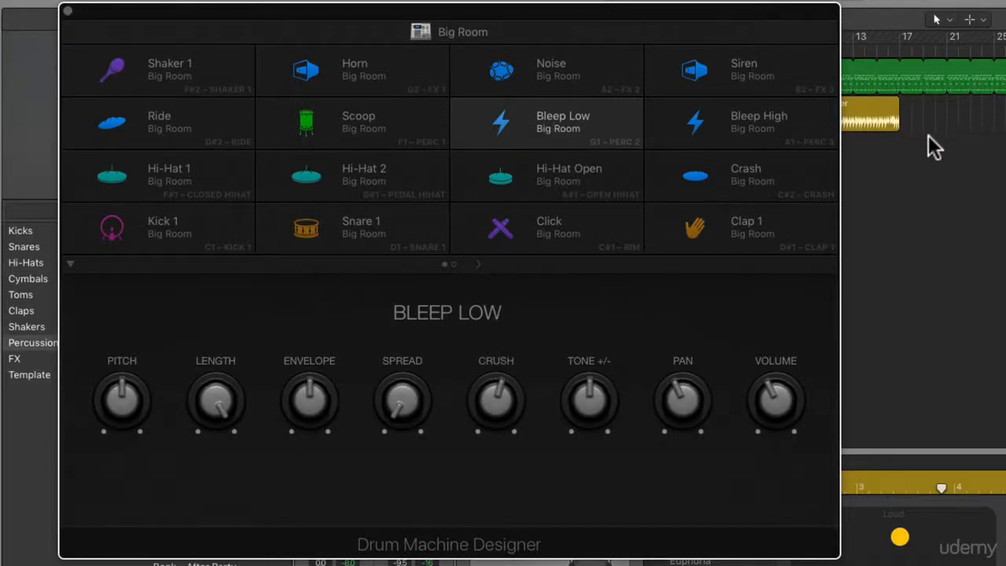
left_click(68, 12)
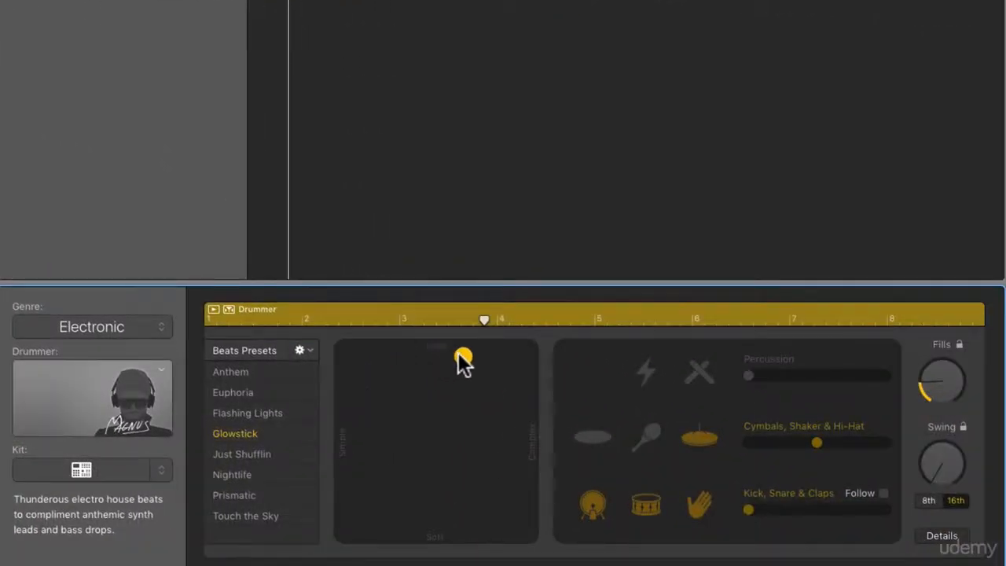
Step: Move the beat puck near the middle of the pad, slightly toward Simple, and enable percussion with variation 2
left_click_drag(511, 422, 402, 430)
left_click(699, 374)
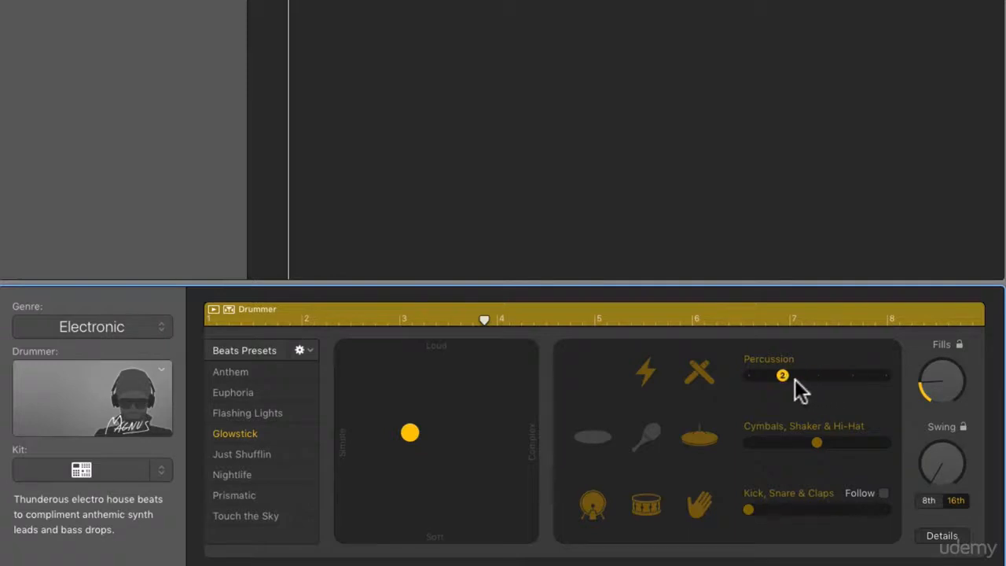
mouse_move(816, 440)
left_mouse_down()
mouse_move(783, 441)
mouse_move(830, 444)
left_mouse_up()
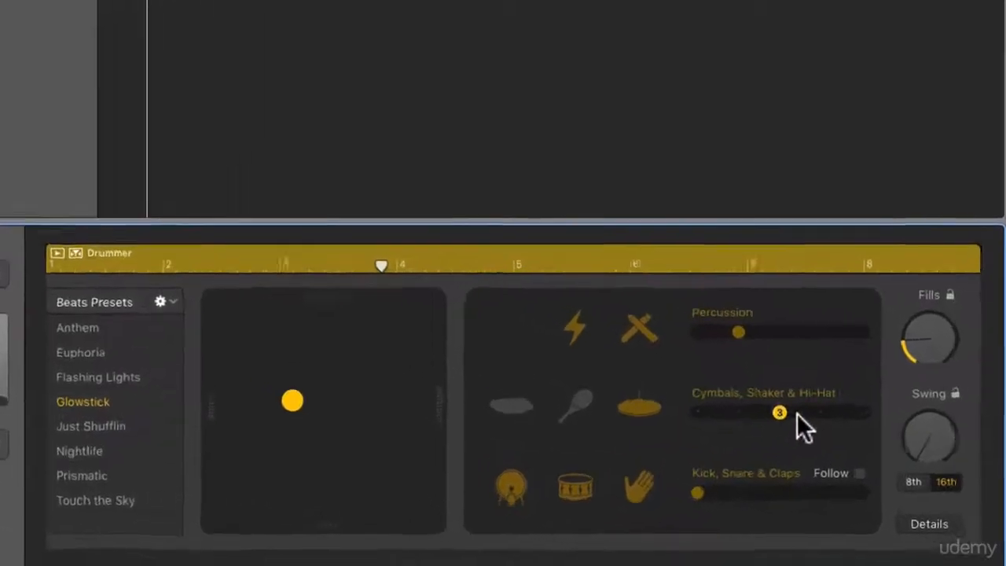
Step: Make the kick, snare and claps follow the Deep House Kit track, and increase the amount of fills
left_click(884, 494)
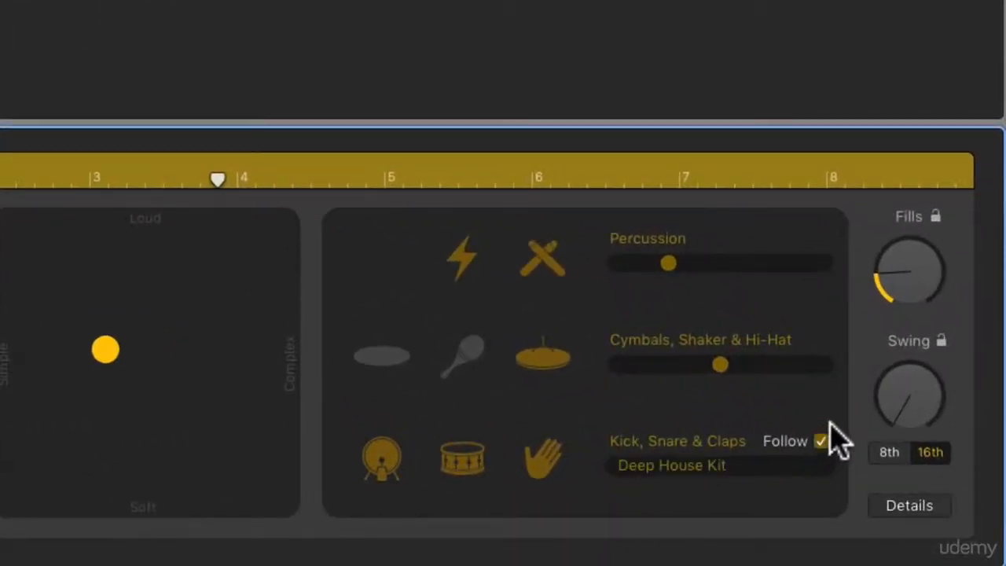
left_click(820, 476)
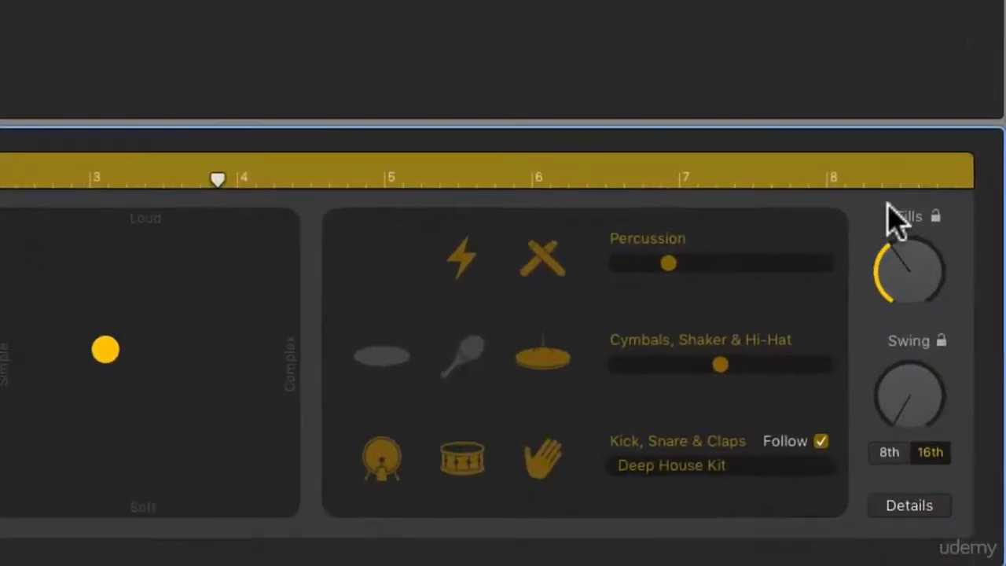
left_click_drag(905, 418, 889, 489)
Step: Add the shaker to the drummer's pattern and remove the kick and snare from it
left_click(465, 358)
left_click(398, 466)
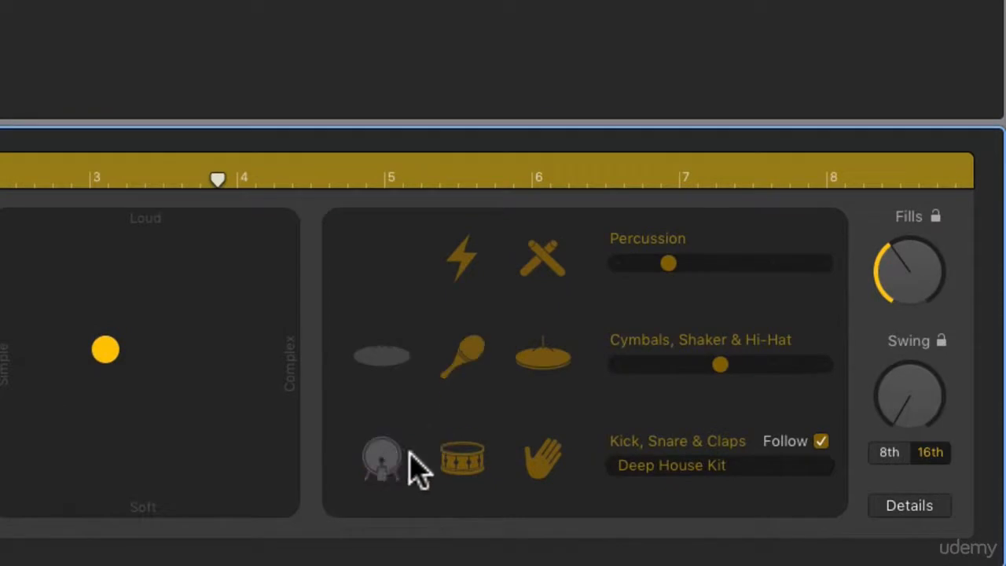
left_click(464, 464)
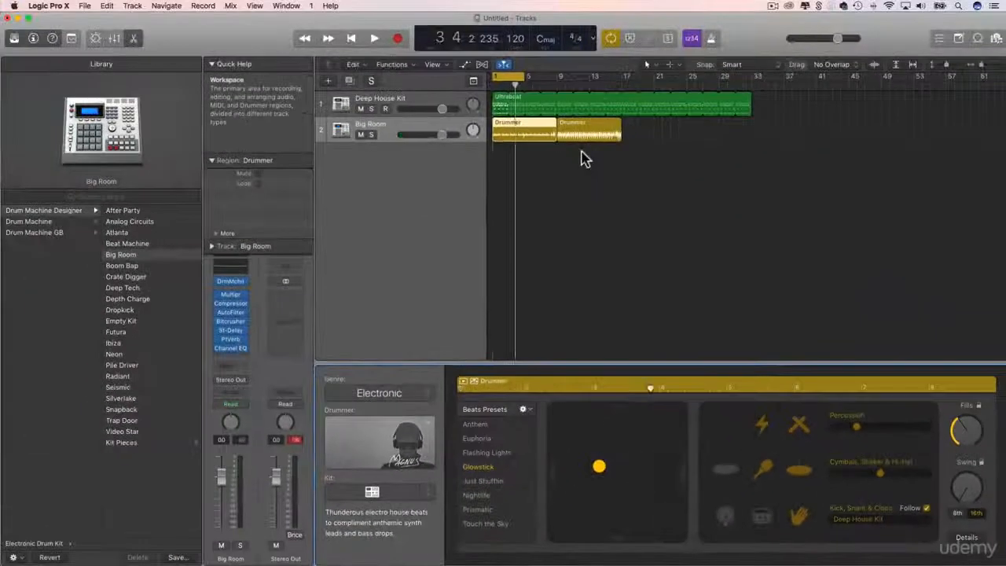
Step: Play the project and solo the Big Room track
key("space")
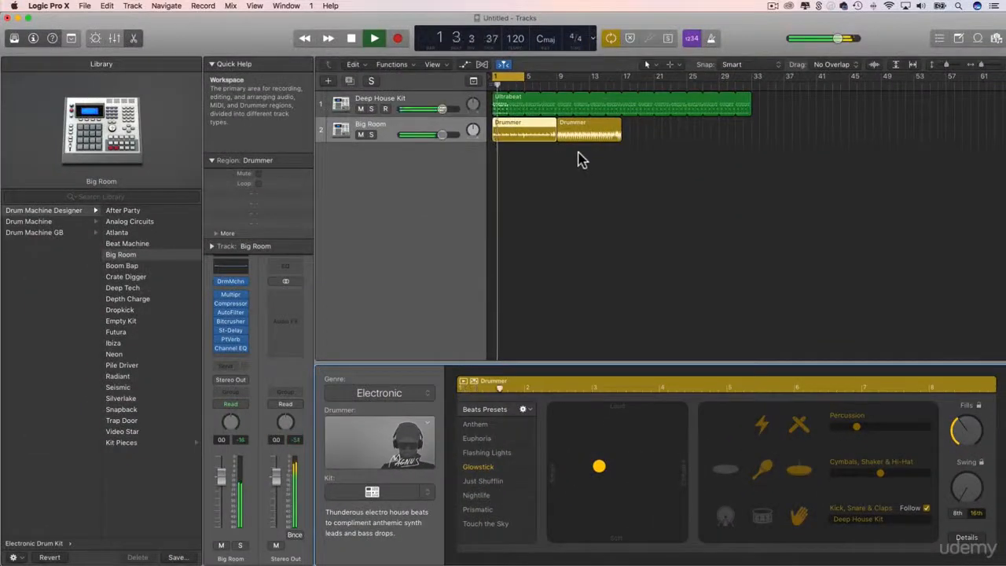
left_click(372, 135)
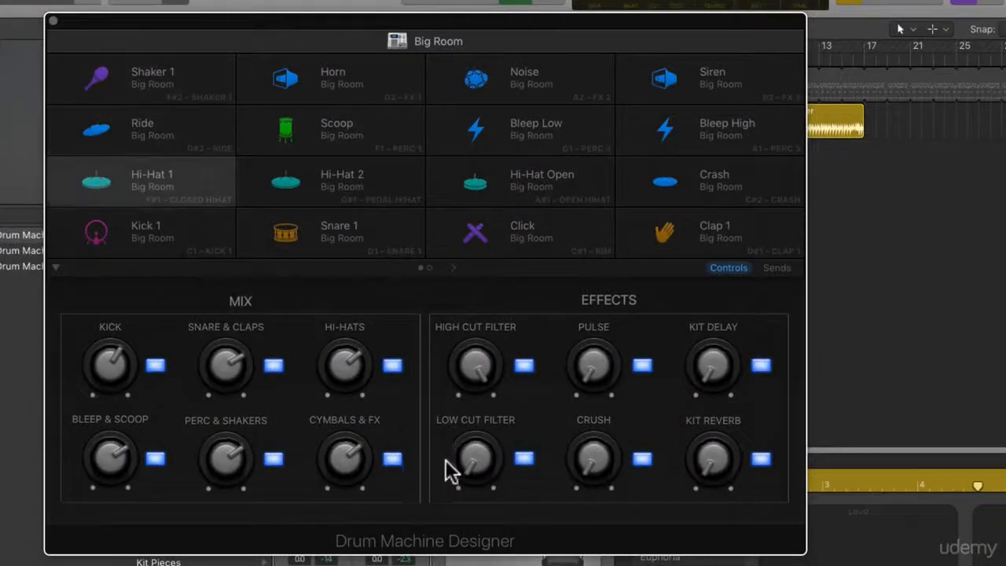
Step: Adjust the spread, crush and pitch of the Shaker 1 pad in Drum Machine Designer
left_click(146, 74)
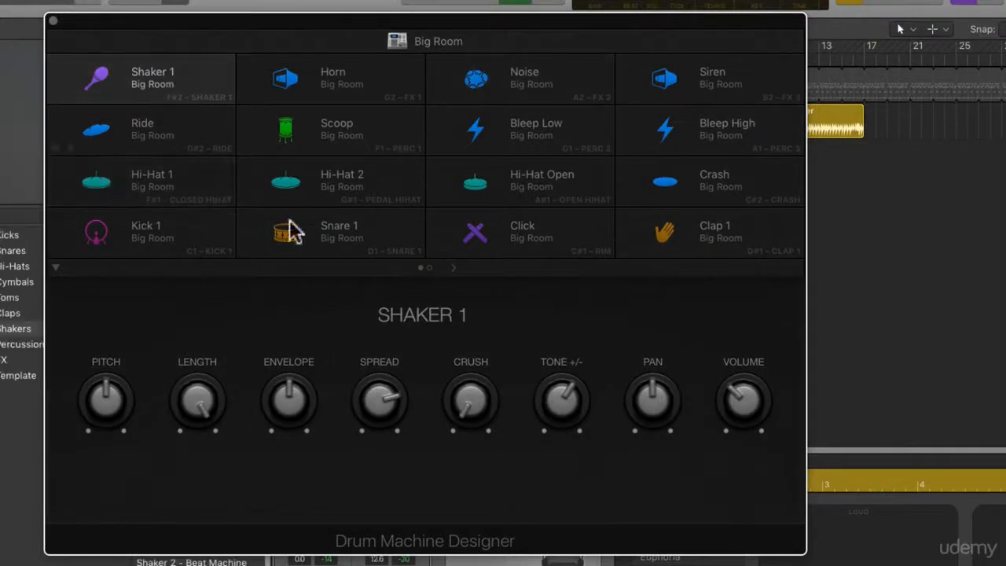
left_click_drag(384, 396, 382, 422)
left_click_drag(471, 424, 455, 295)
left_click_drag(105, 395, 99, 353)
Step: Set Hi-Hat 1's pitch to G 2 and its noise to 55%
left_click(150, 173)
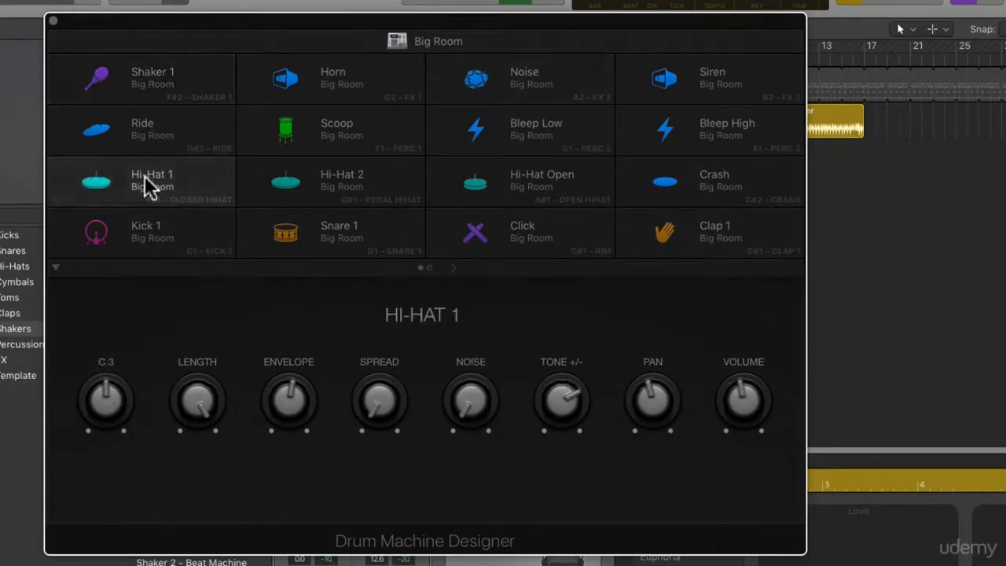
left_click_drag(87, 394, 110, 433)
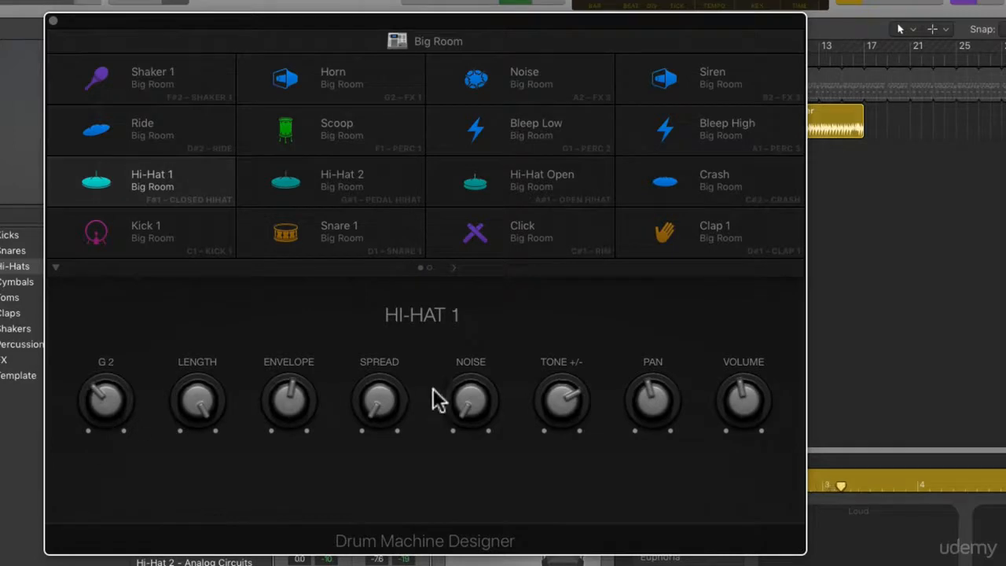
left_click_drag(438, 400, 466, 303)
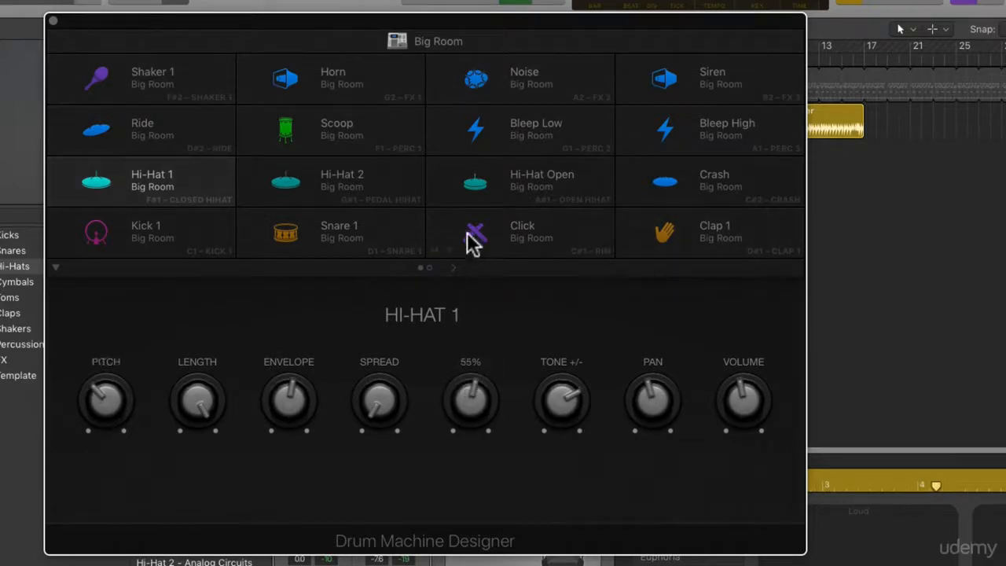
Step: Turn the Noise pad's volume all the way down to -∞
left_click(512, 99)
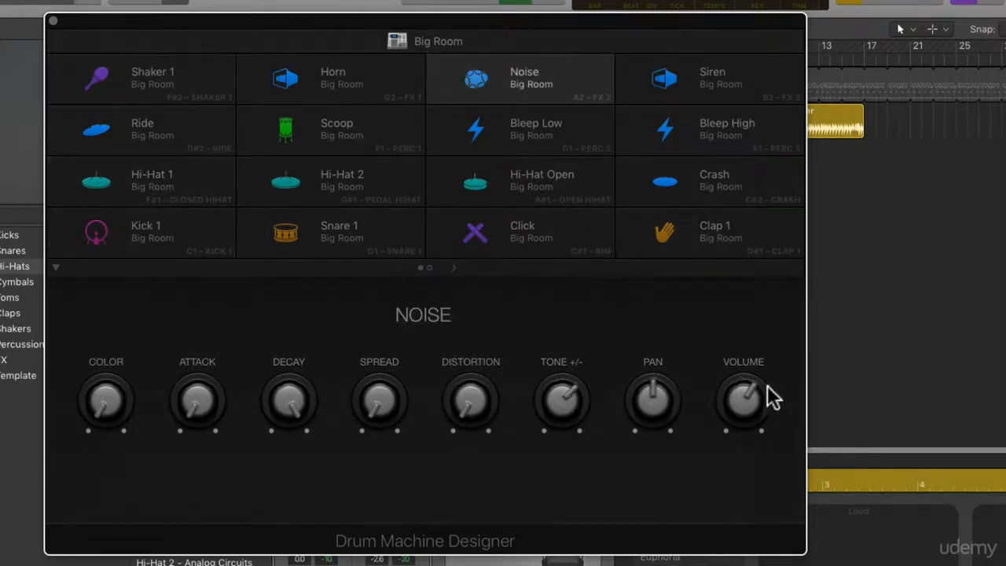
left_click_drag(754, 400, 755, 470)
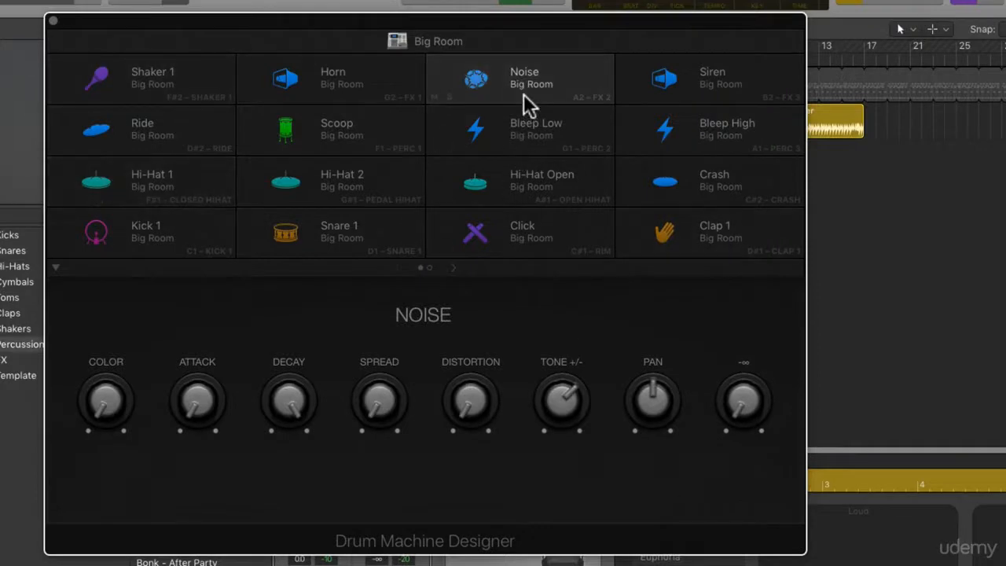
Step: Shape Clap 1 with envelope at 44%, body at +9.0 dB, spread at 67% and pan at +11
left_click(713, 246)
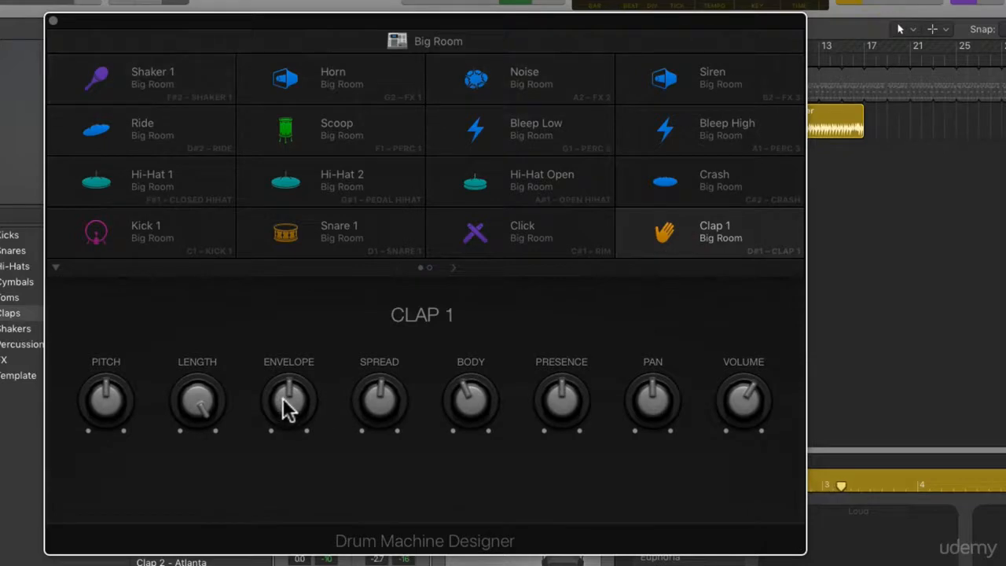
left_click_drag(283, 399, 287, 351)
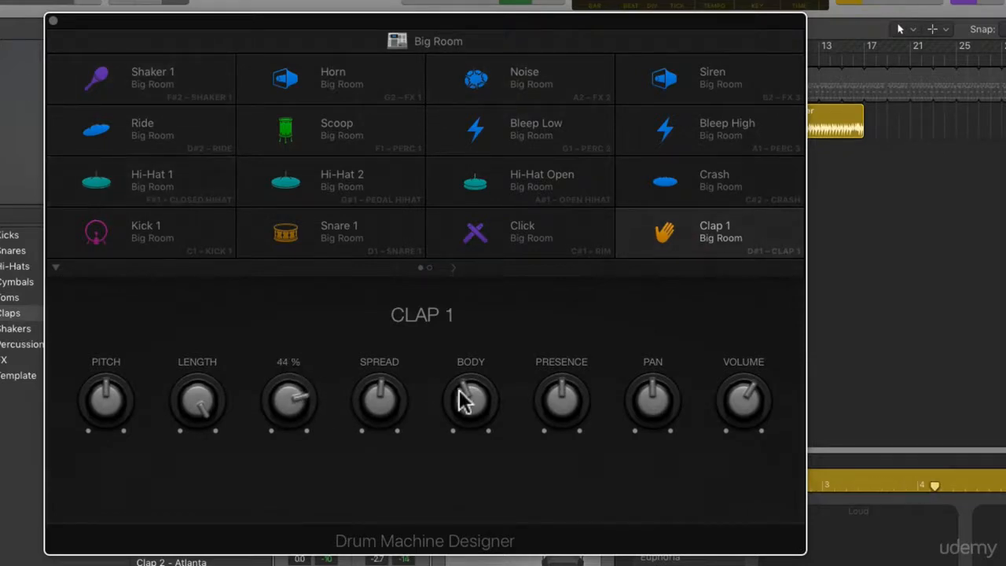
left_click_drag(459, 390, 386, 383)
left_click(389, 391)
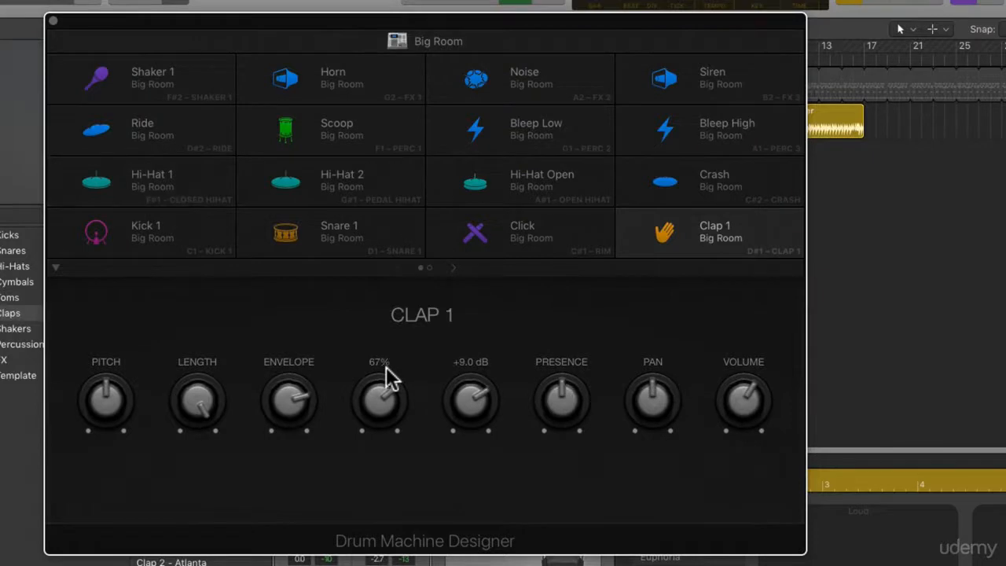
left_click(110, 372)
left_click_drag(109, 370, 105, 399)
mouse_move(652, 403)
left_mouse_down()
mouse_move(649, 322)
mouse_move(640, 492)
mouse_move(636, 432)
mouse_move(668, 327)
mouse_move(656, 462)
mouse_move(660, 395)
left_mouse_up()
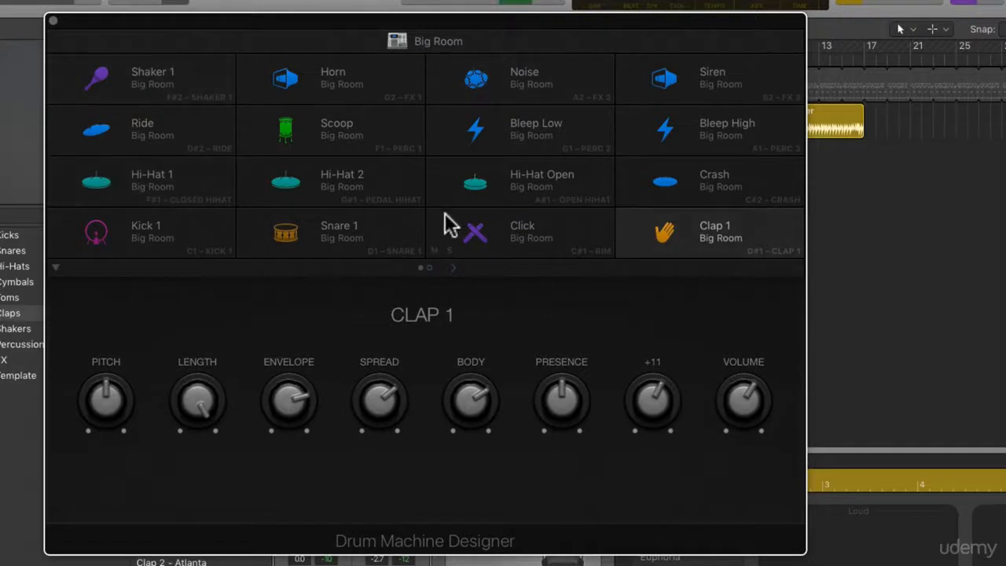
Step: Check the Siren pad, raise the Big Room Drummer region's swing well above half, and close Drum Machine Designer
left_click(713, 83)
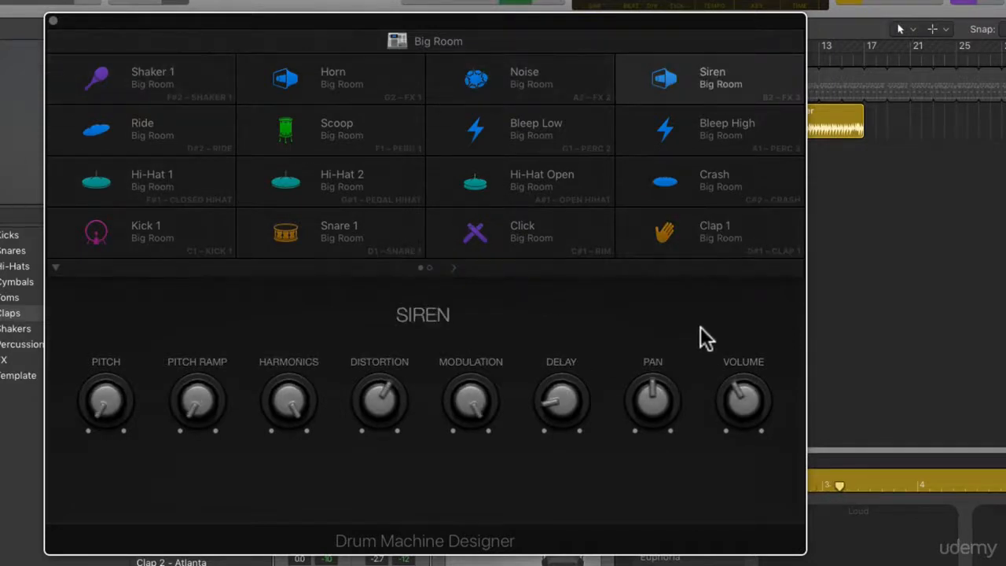
left_click(712, 86)
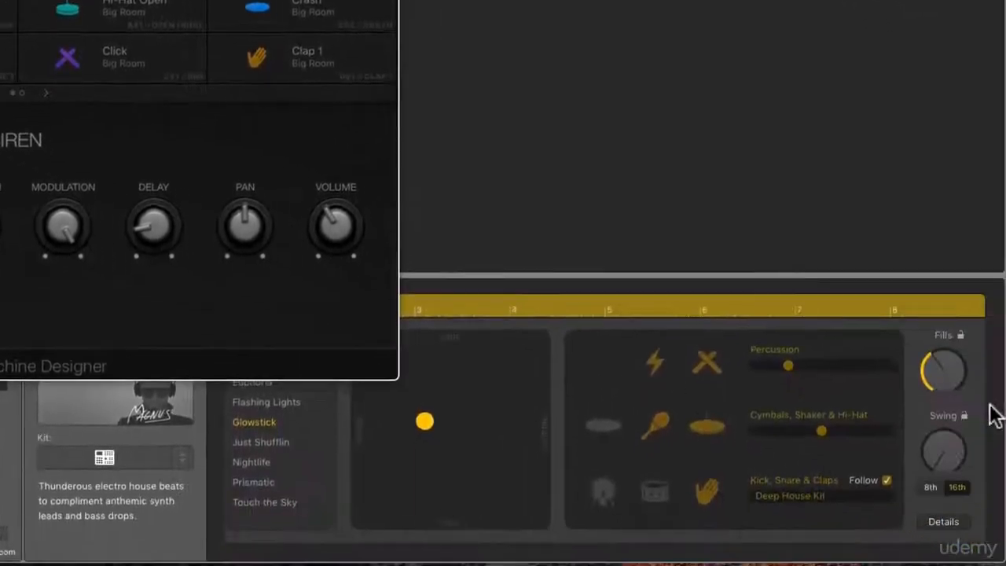
left_click_drag(947, 454, 924, 322)
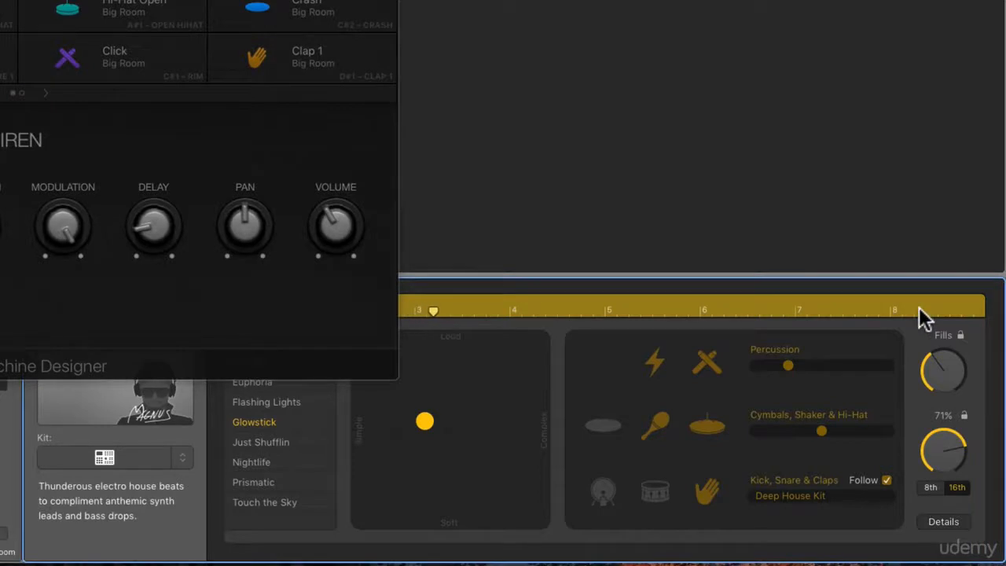
left_click_drag(919, 307, 917, 331)
left_click(278, 71)
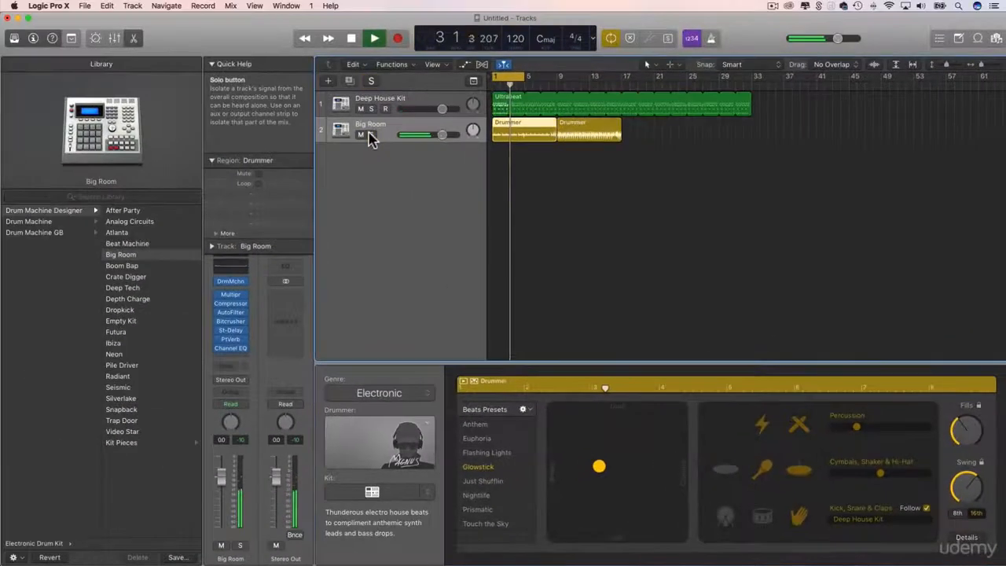
Step: Stop playback, raise the sequencer swing in the Deep House Kit track's Ultrabeat, and close the plug-in
left_click(370, 100)
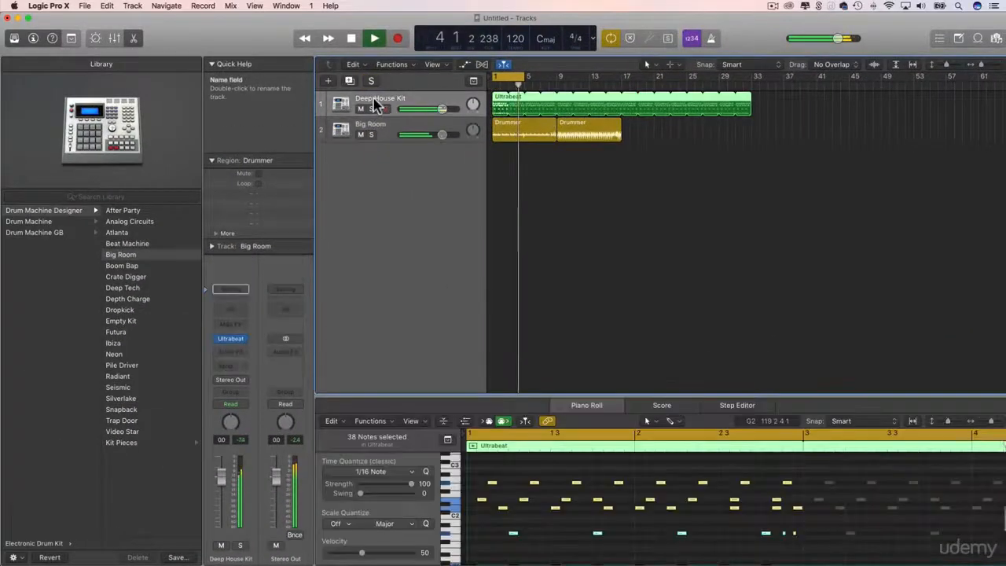
key("space")
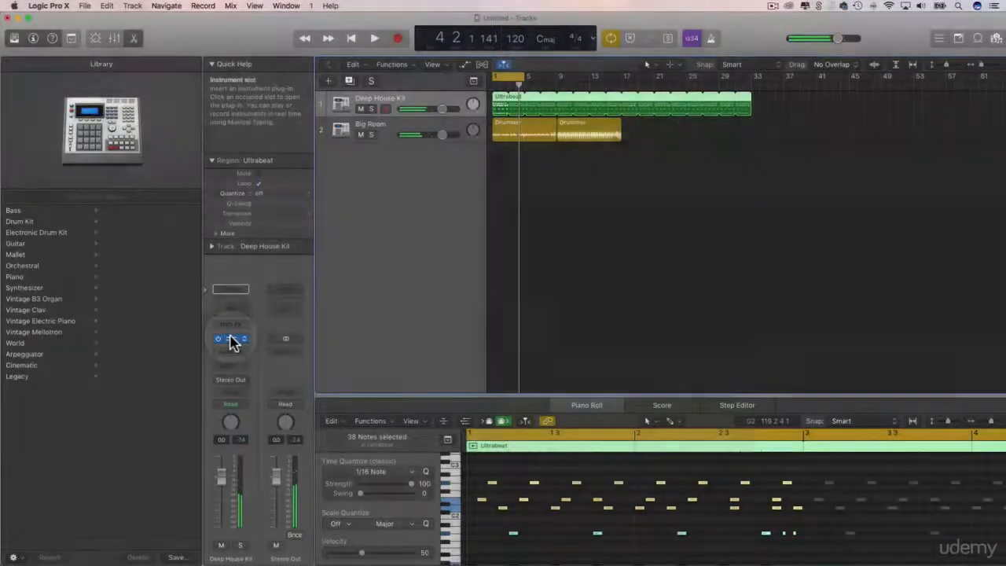
left_click(230, 340)
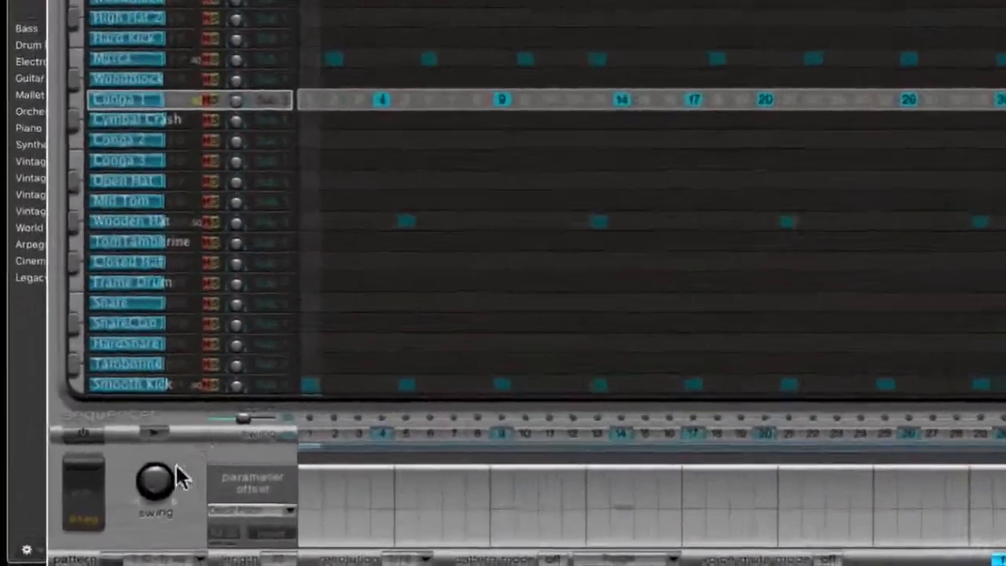
left_click_drag(100, 507, 86, 443)
left_click_drag(147, 363, 150, 357)
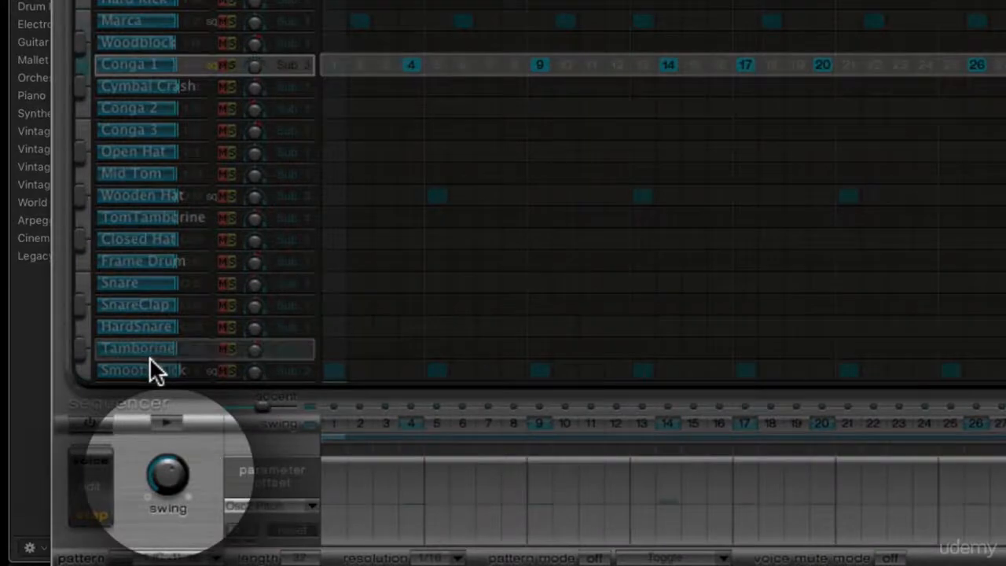
left_click_drag(158, 462, 161, 450)
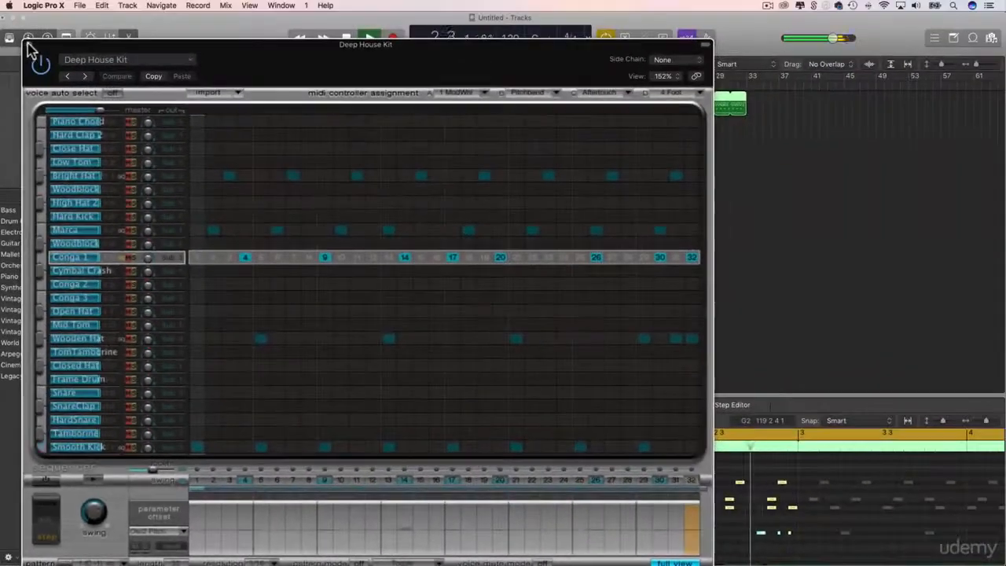
left_click(29, 45)
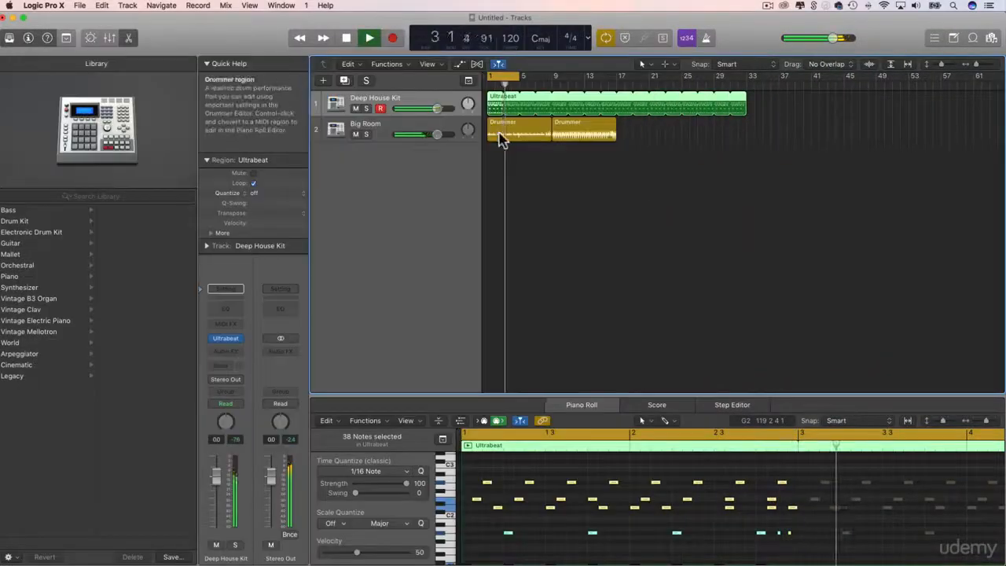
Step: Delete the second Drummer region on the Big Room track and extend the cycle range to bar 9
left_click(574, 132)
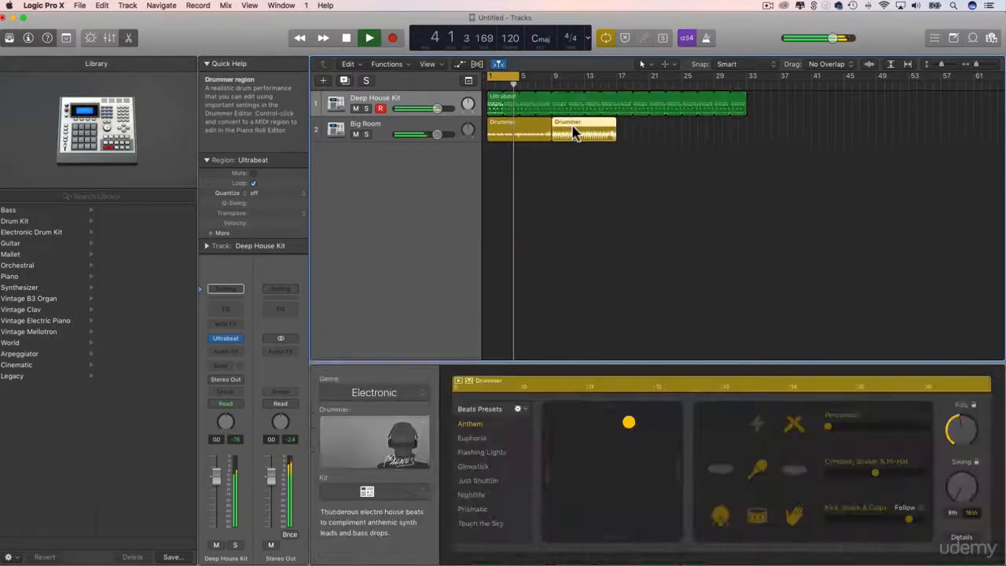
key("Delete")
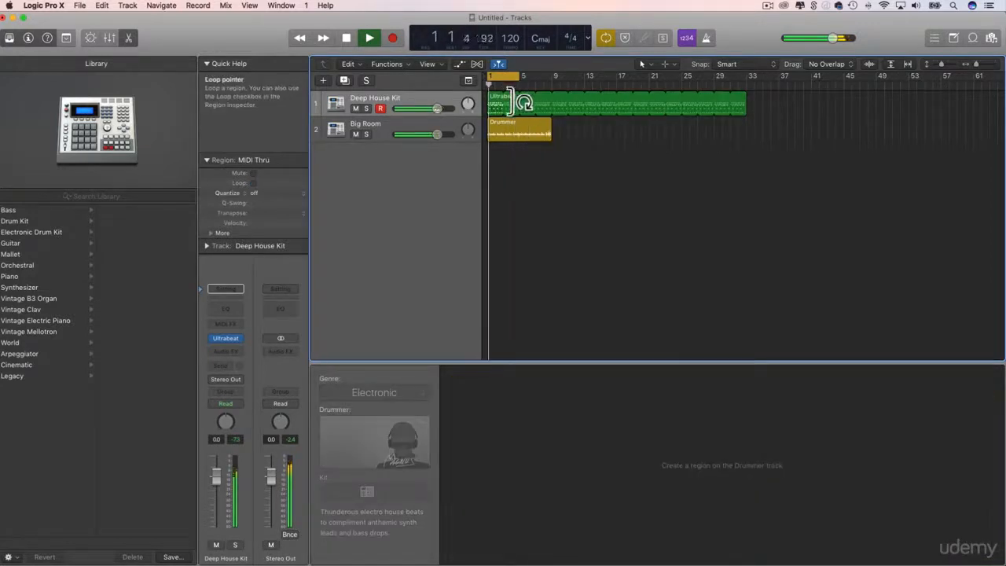
left_click_drag(519, 76, 550, 75)
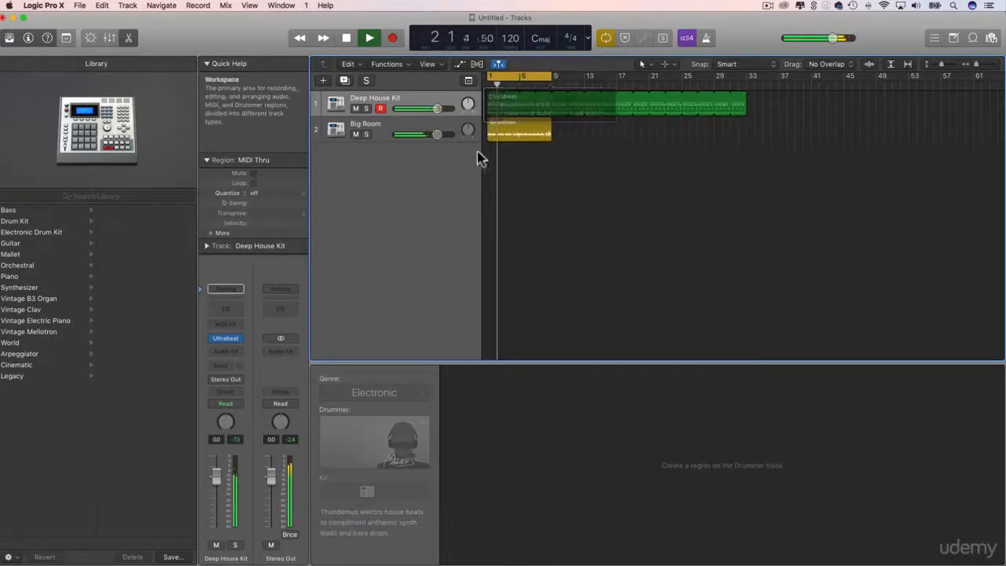
Step: Compare the Big Room track soloed and together with the Deep House Kit, and stop playback
left_click(366, 134)
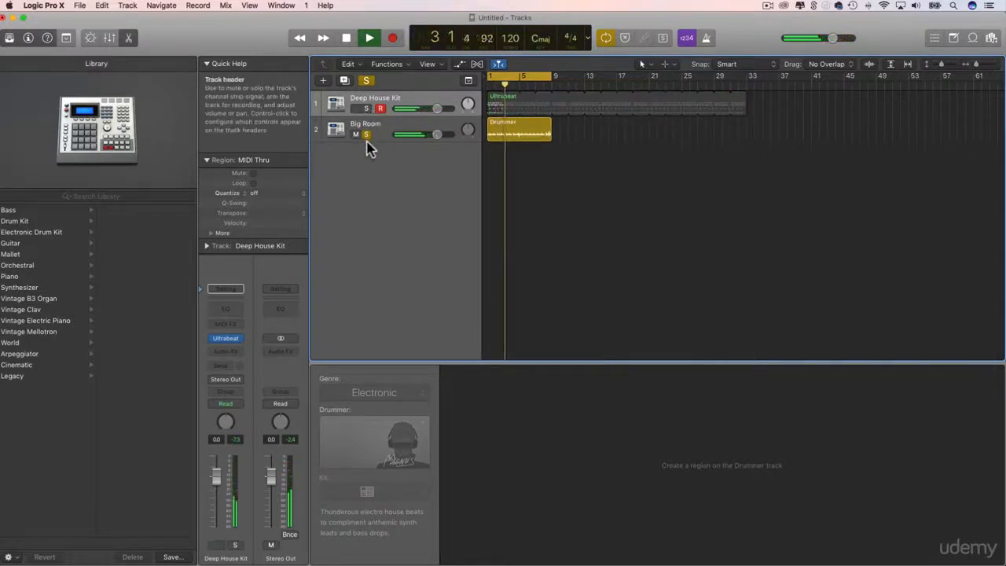
left_click(366, 135)
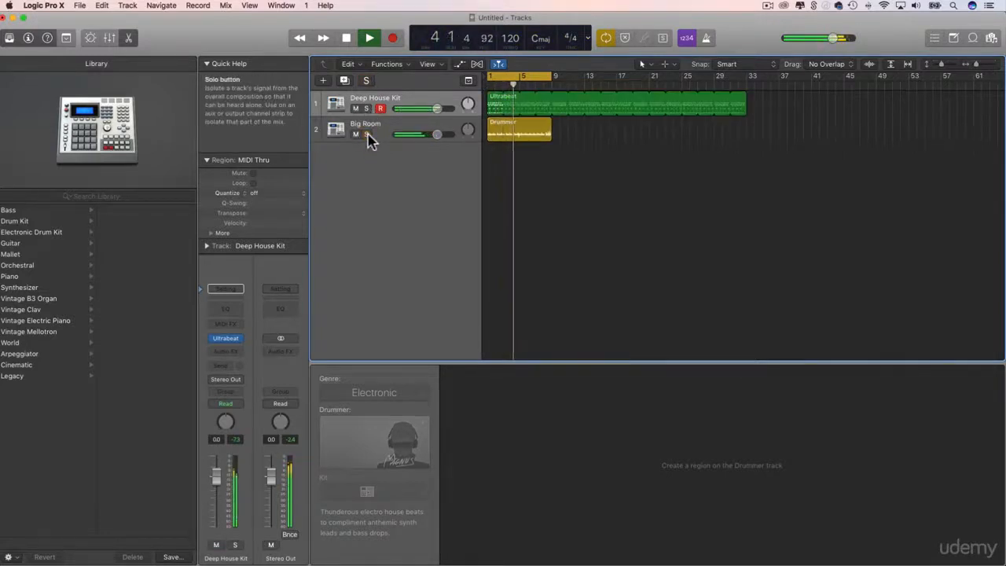
key("space")
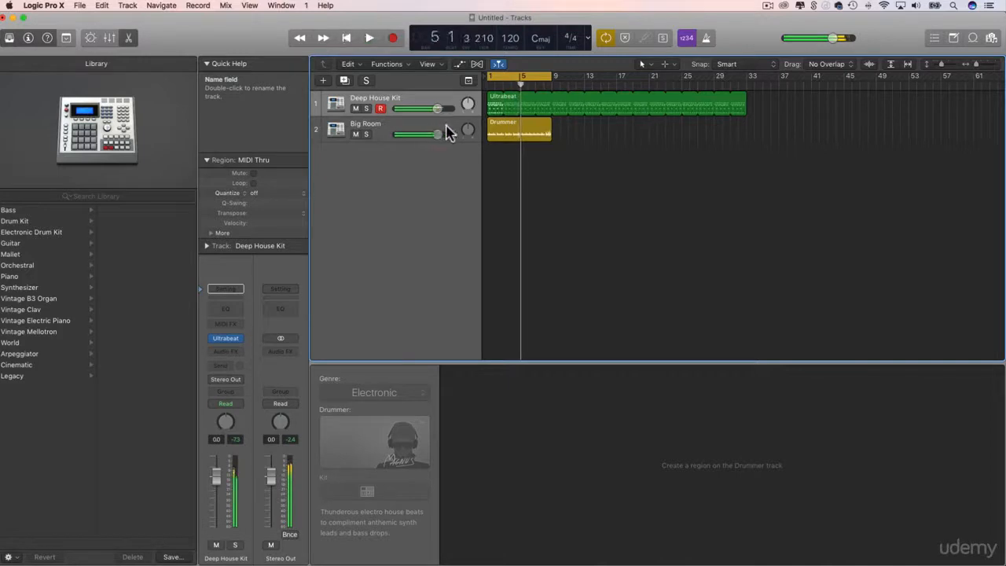
Step: Make the Big Room track's Glowstick beat softer and more complex on the Drummer XY pad
left_click(397, 132)
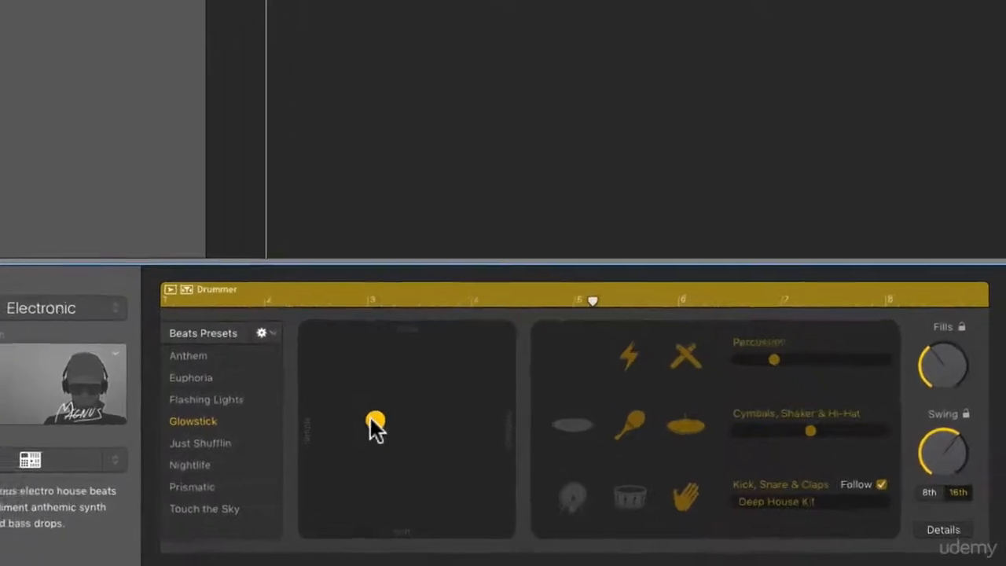
left_click_drag(594, 468, 581, 497)
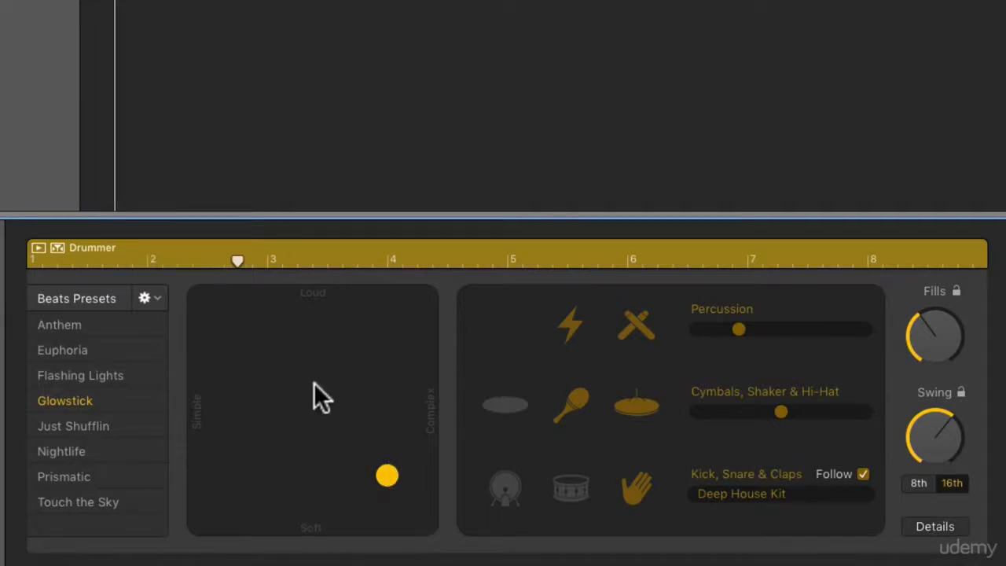
left_click_drag(364, 452, 329, 445)
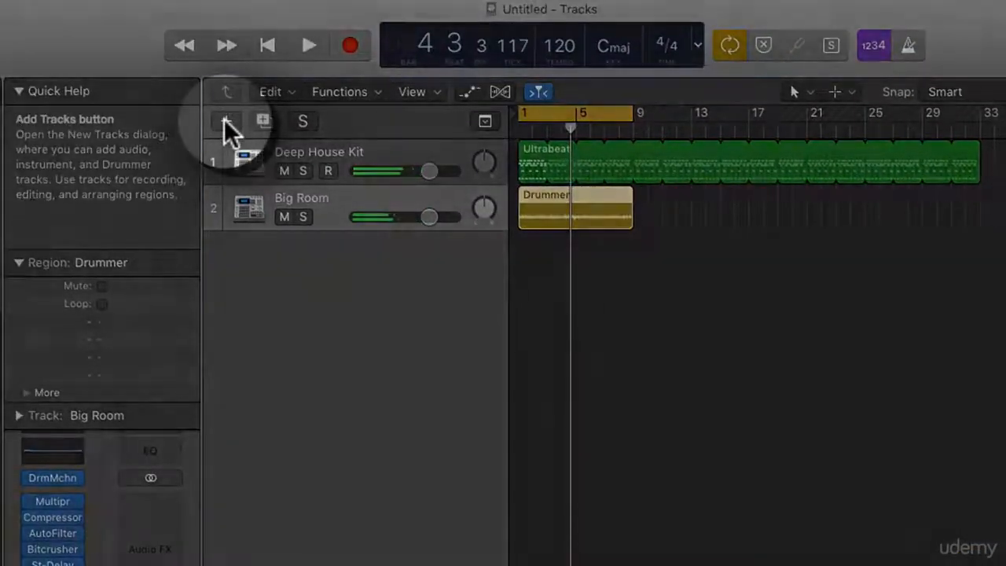
Step: Add a software instrument track using Ultrabeat and load its Electro Bump drum kit
left_click(224, 118)
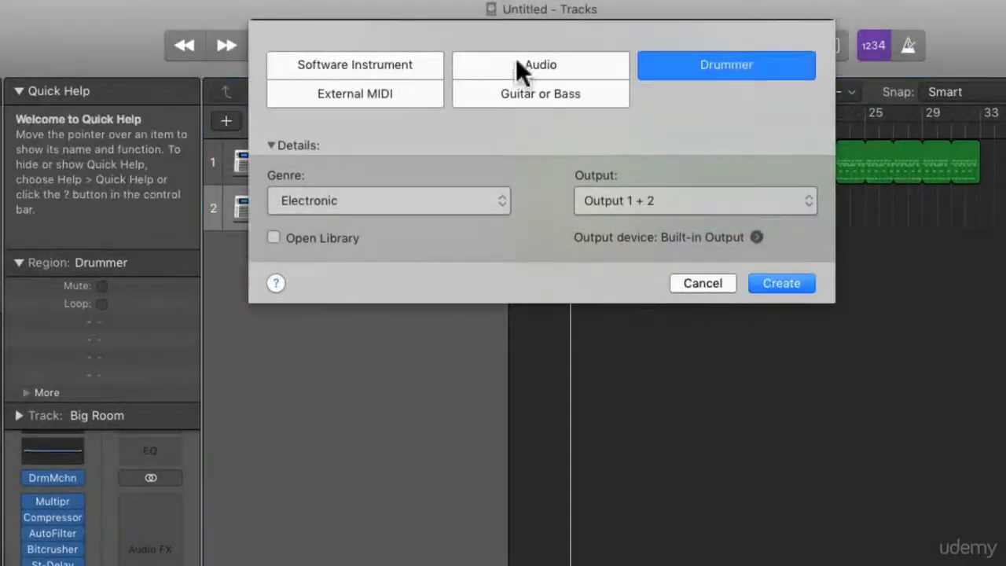
left_click(367, 65)
left_click(782, 302)
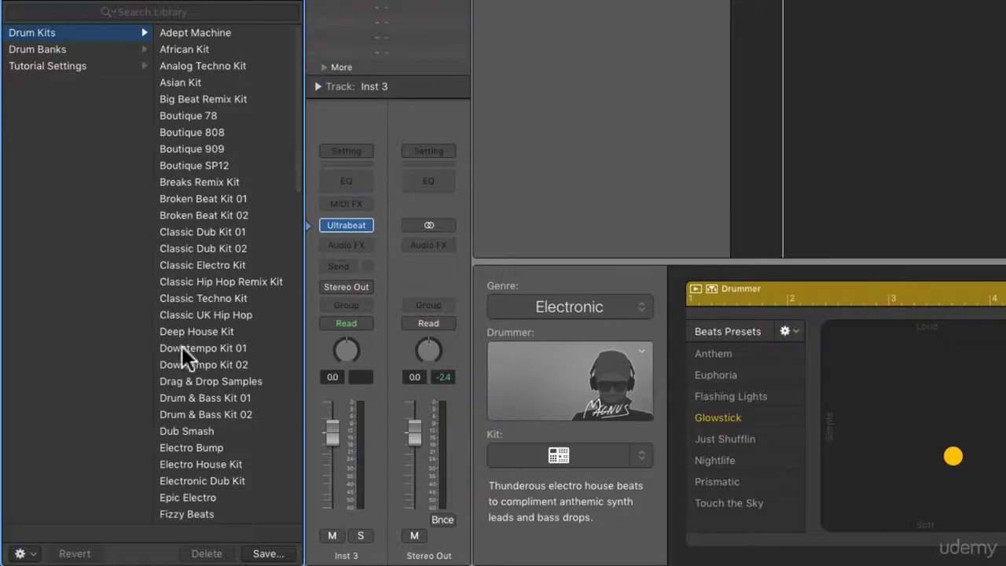
left_click(208, 449)
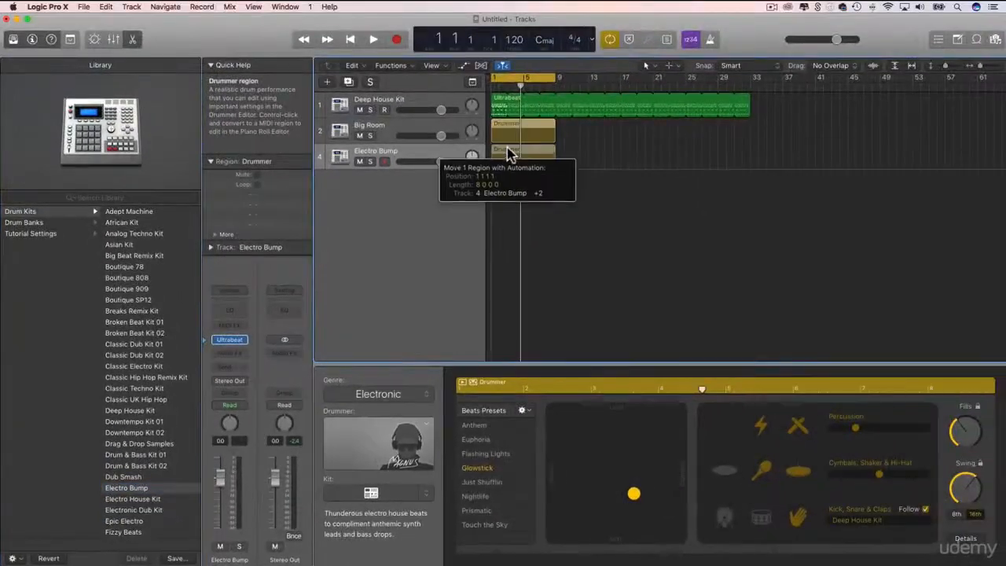
Step: Move the Drummer region from Big Room to the Electro Bump track at bar 1, converting it to MIDI, and listen to it
left_click(507, 155)
key("space")
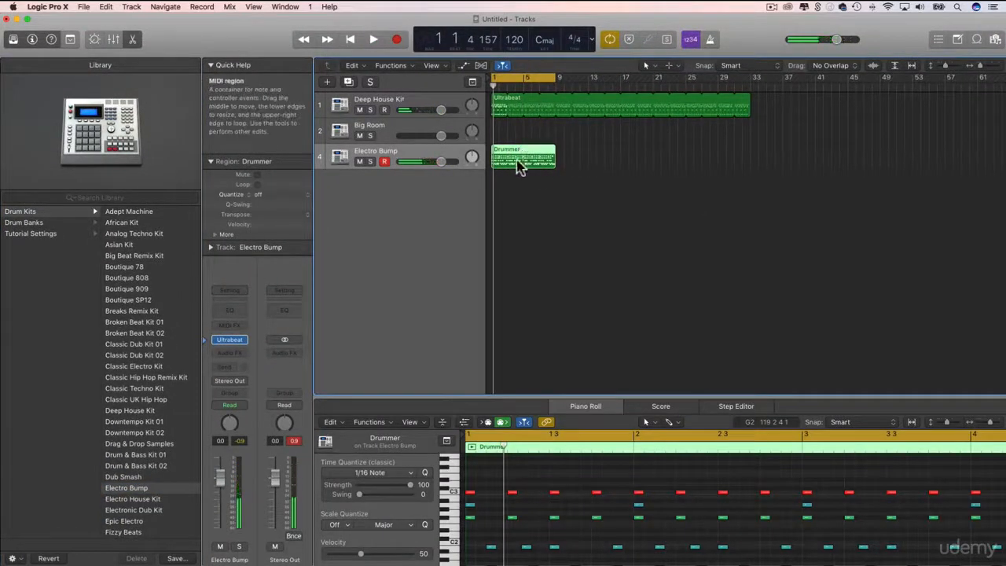
key("space")
key("space")
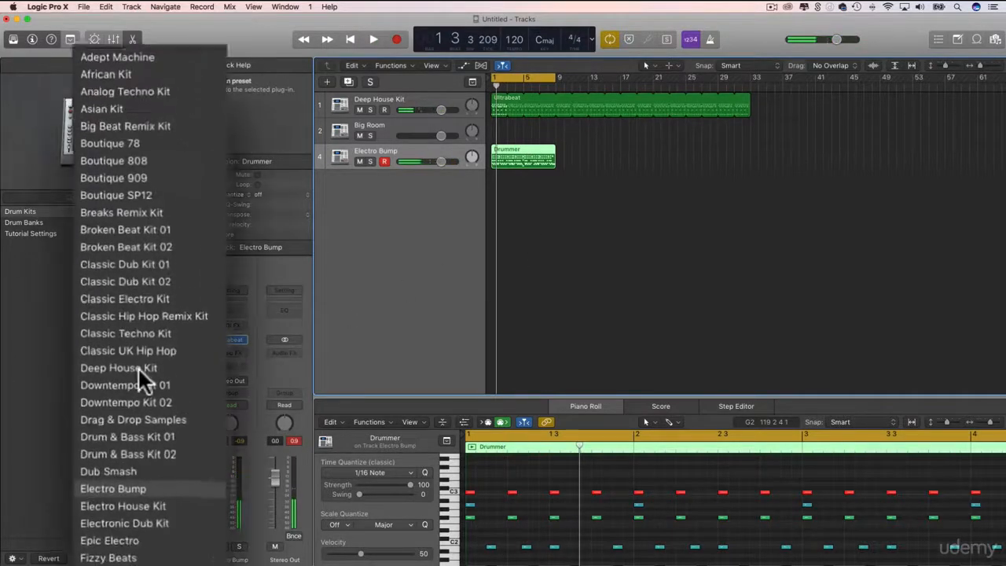
Step: Audition the Boutique 909 kit on the new track, load Boutique 808 instead, and stop playback
left_click(134, 288)
key("space")
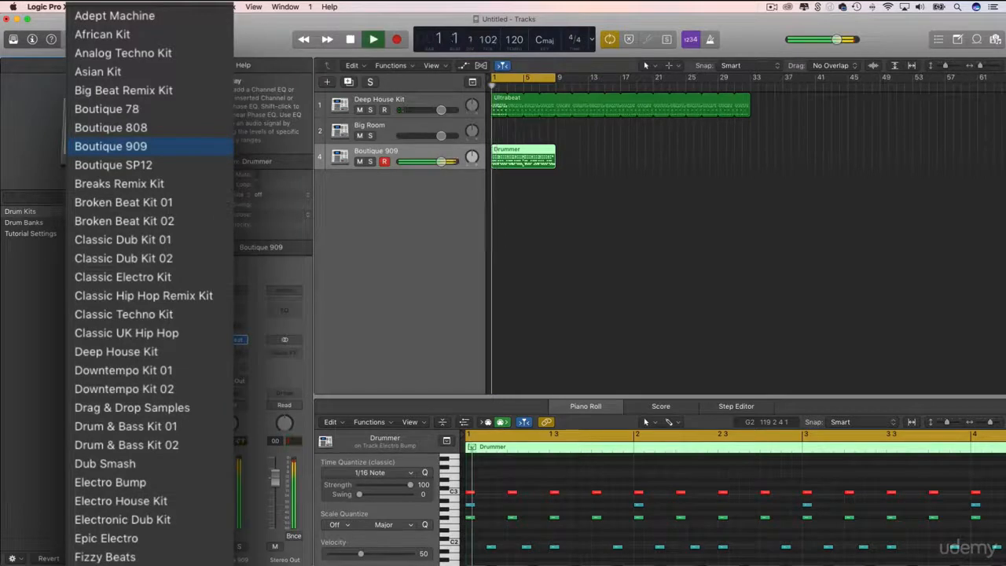
left_click(115, 126)
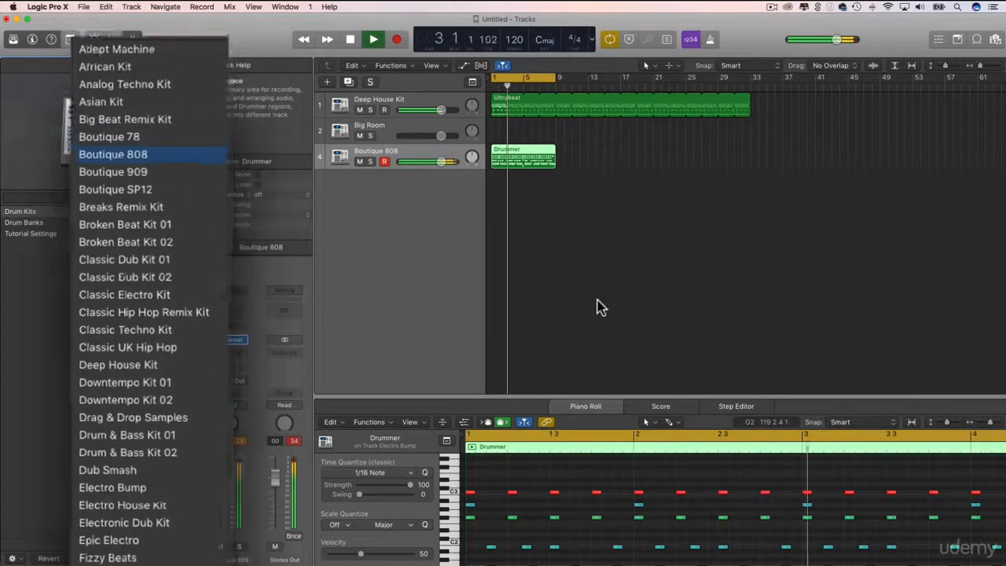
key("space")
Step: Enlarge the Piano Roll with taller rows showing the drum names, and examine which Boutique 808 sounds the notes trigger
left_click_drag(609, 391, 535, 202)
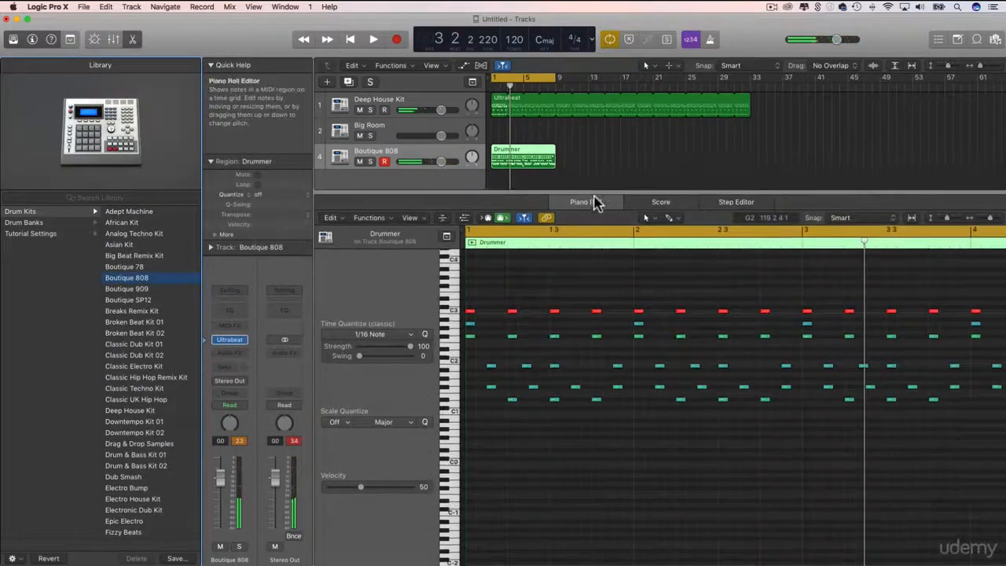
left_click(444, 401)
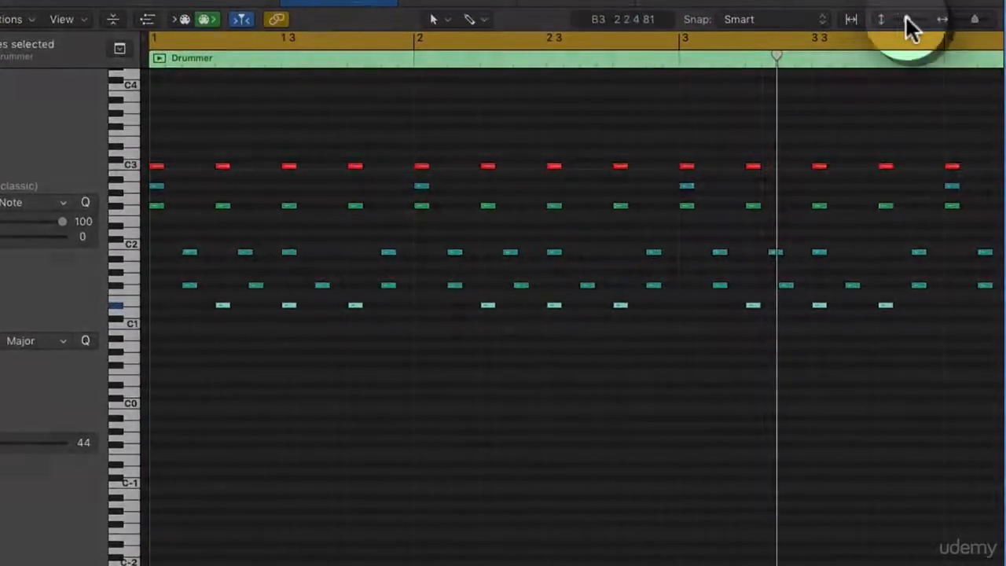
left_click_drag(906, 16, 921, 20)
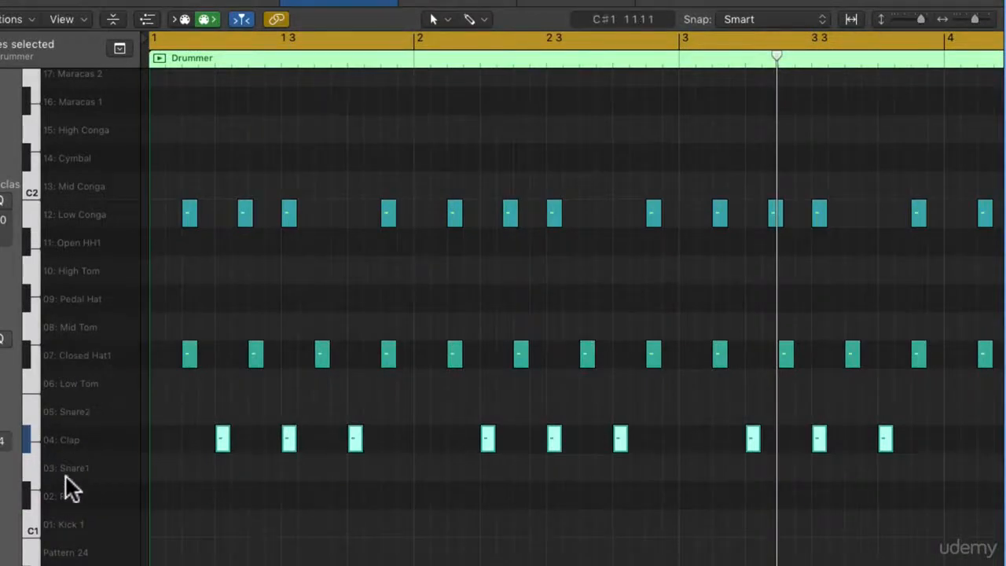
left_click(189, 433)
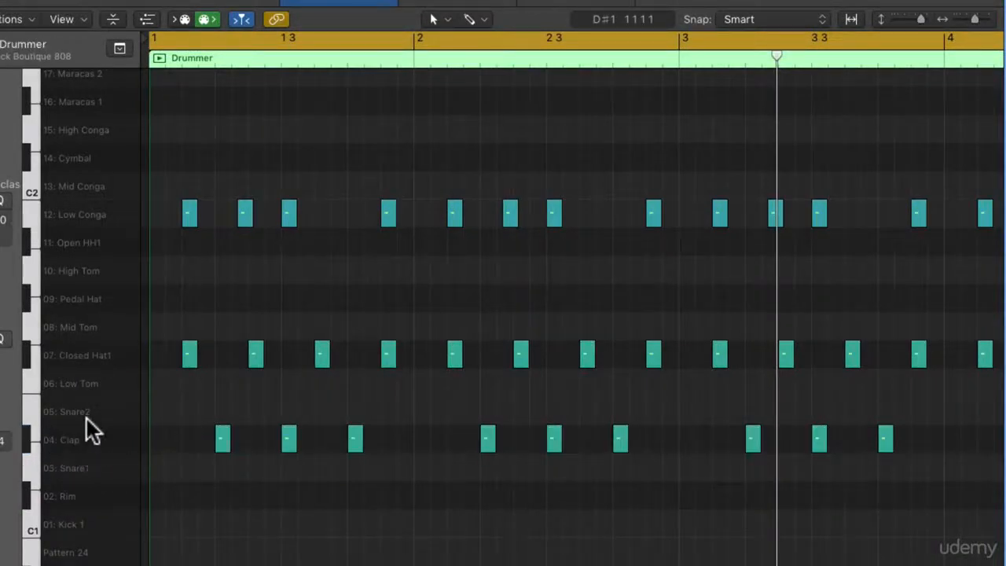
scroll(147, 409, "down", 10)
scroll(162, 403, "up", 10)
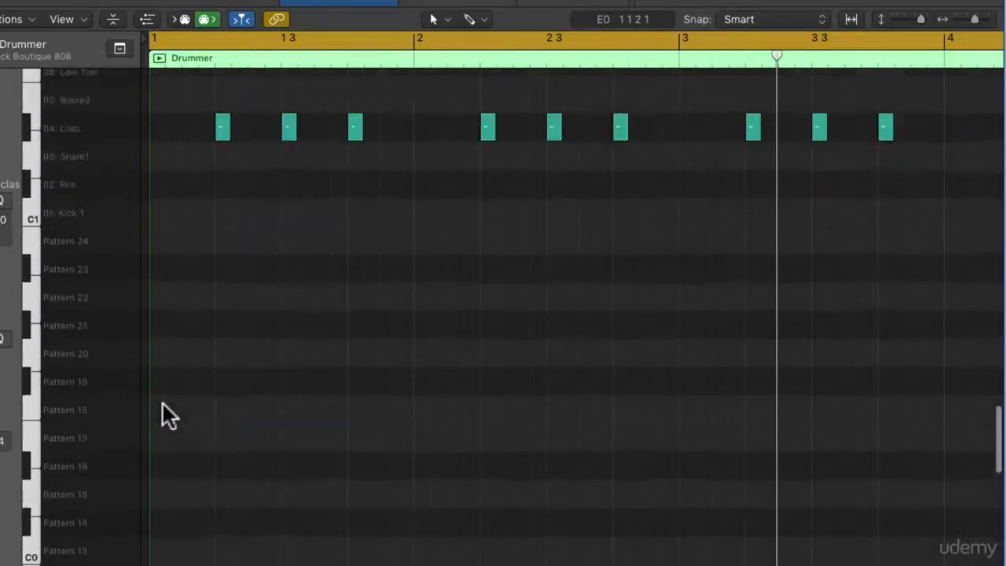
scroll(163, 400, "up", 2)
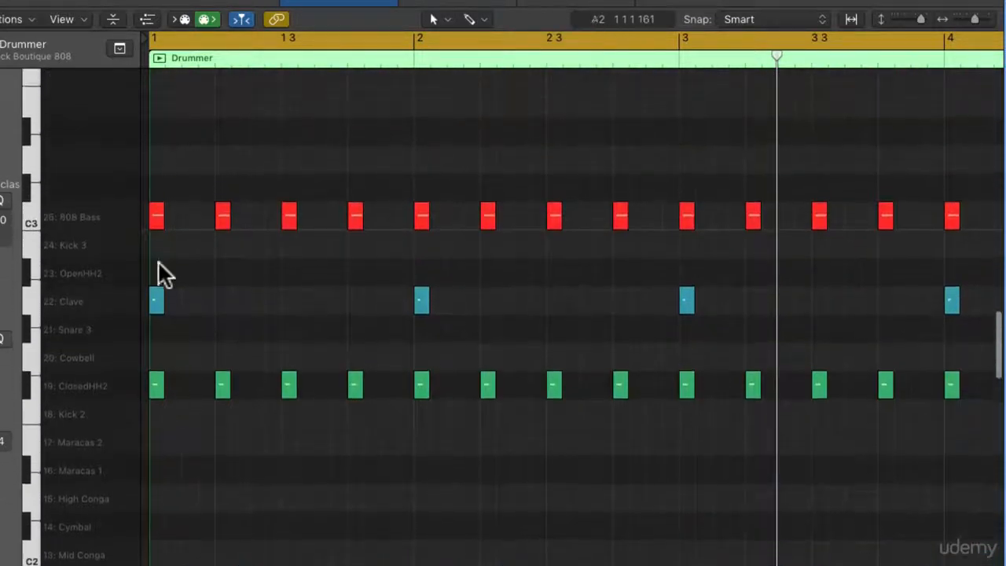
Step: Select all the 808 Bass notes, move them down to the High Conga row, and start playback
left_click(28, 221)
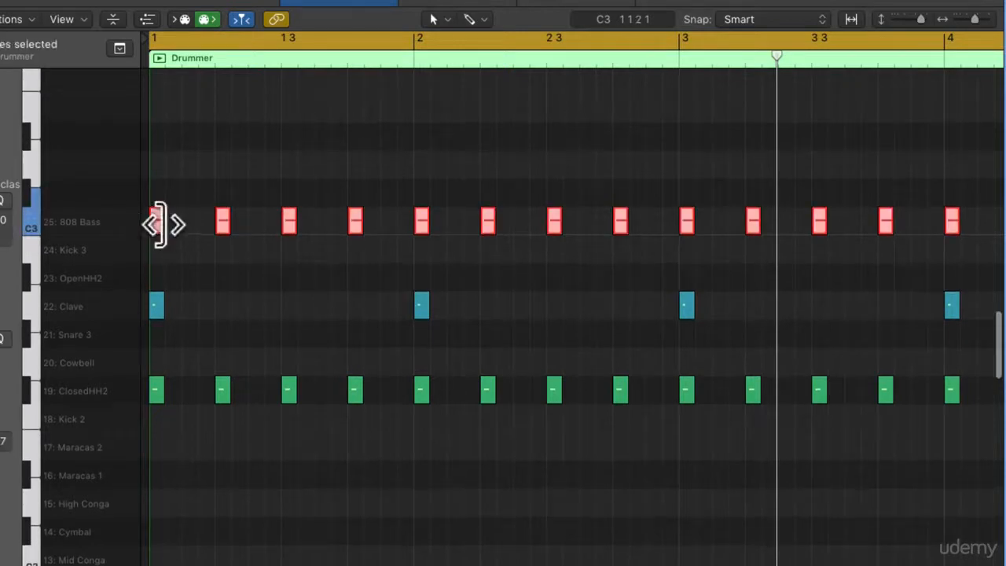
left_click_drag(157, 220, 163, 498)
key("space")
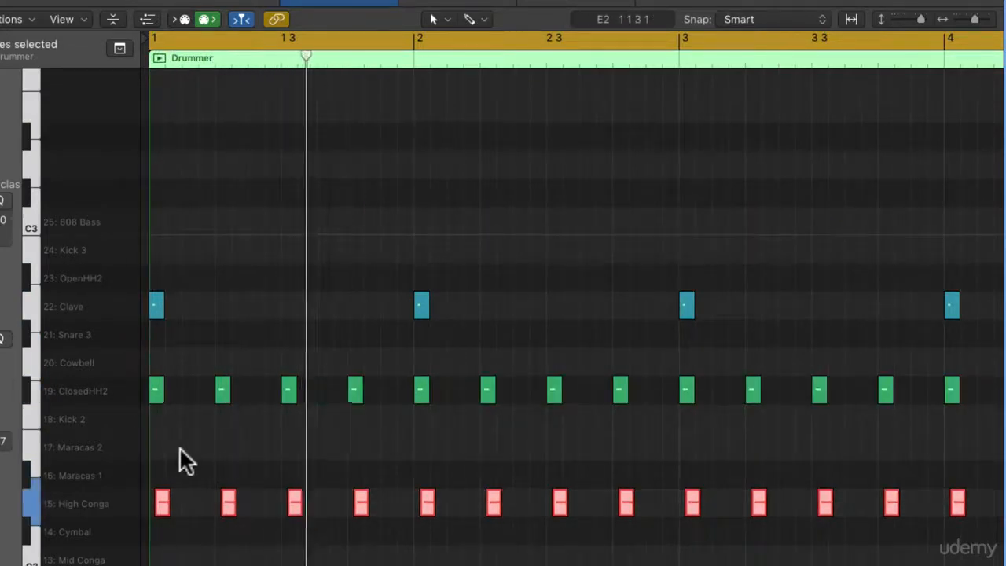
Step: Delete all the High Conga notes and play the beat from bar 1
scroll(180, 449, "down", 3)
scroll(179, 449, "down", 2)
left_click(159, 370)
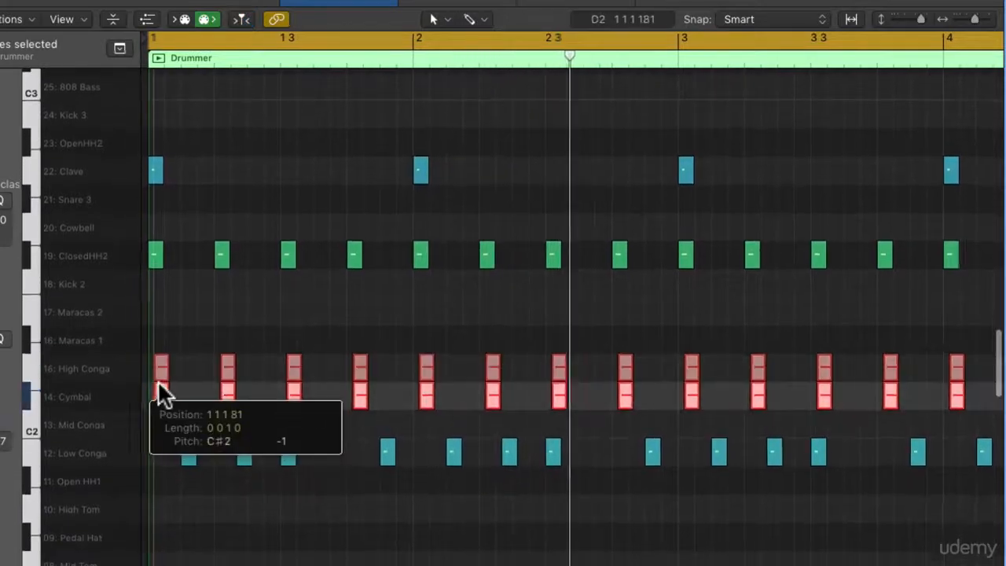
scroll(160, 369, "up", 1)
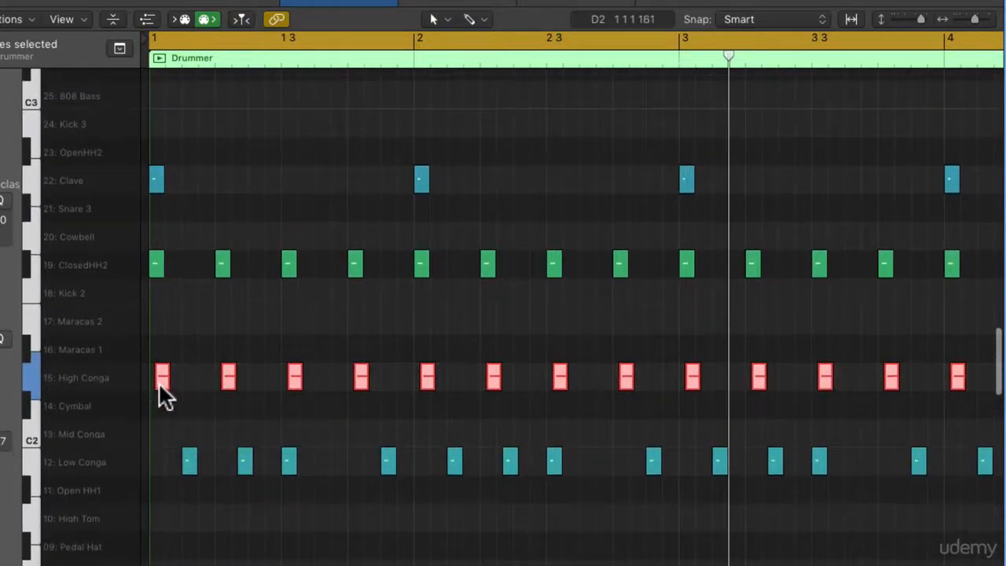
key("Delete")
key("space")
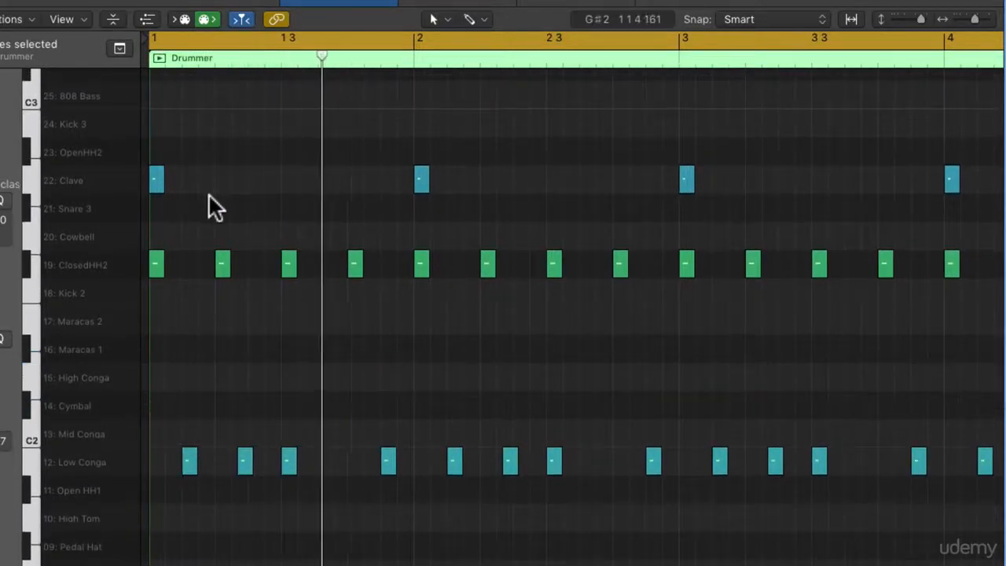
Step: Move all the Low Conga notes up to the Mid Conga row, and shift the first two in bar 1 slightly earlier
left_click(31, 461)
left_click_drag(186, 465, 188, 434)
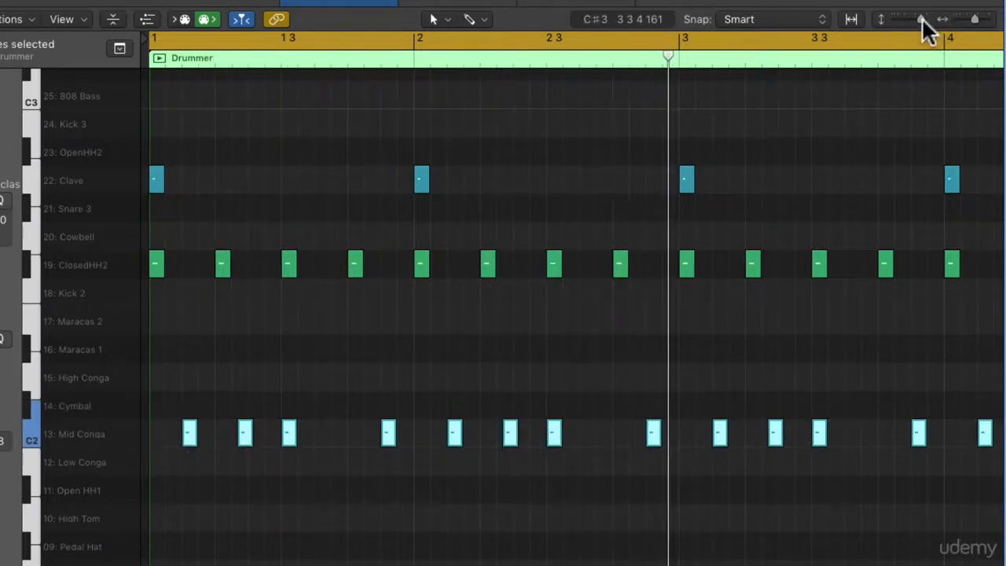
left_click_drag(922, 19, 976, 20)
scroll(436, 404, "left", 5)
scroll(435, 406, "down", 3)
left_click(226, 415)
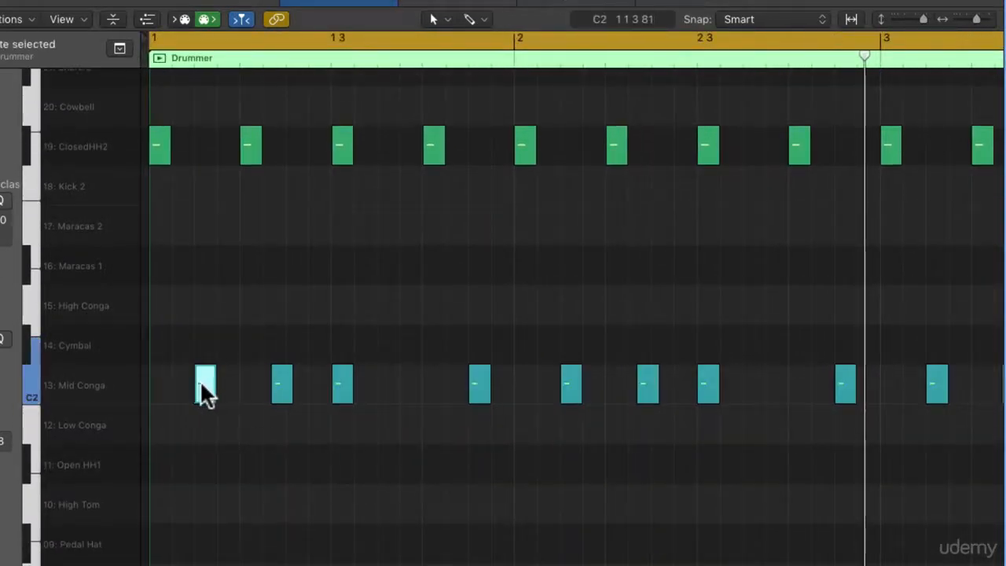
mouse_move(200, 380)
left_mouse_down()
mouse_move(178, 380)
mouse_move(195, 383)
left_mouse_up()
mouse_move(278, 381)
left_mouse_down()
mouse_move(254, 380)
mouse_move(267, 381)
left_mouse_up()
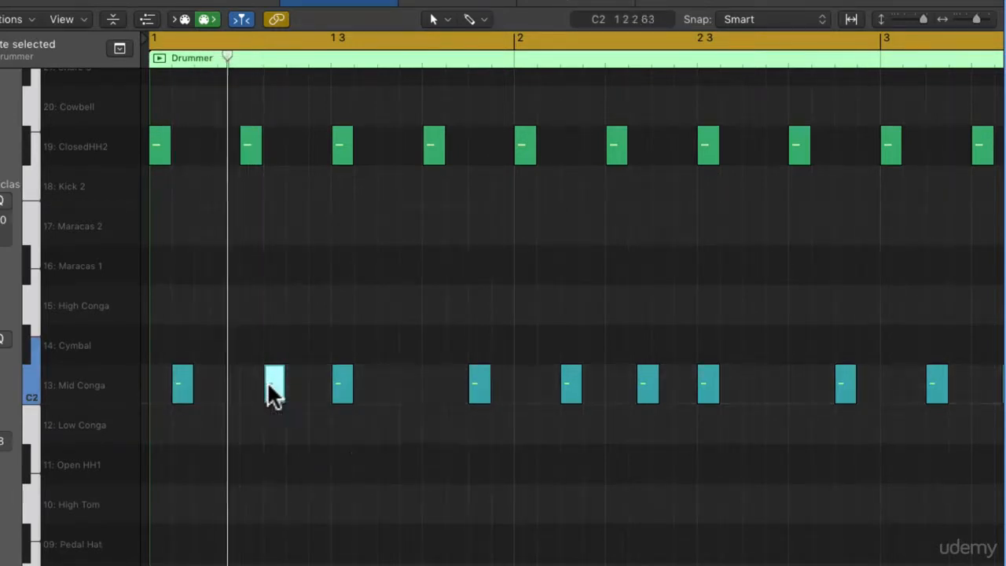
Step: Delete the Mid Conga note at 1 3 and the two Mid Conga notes that follow it
left_click(340, 387)
key("Delete")
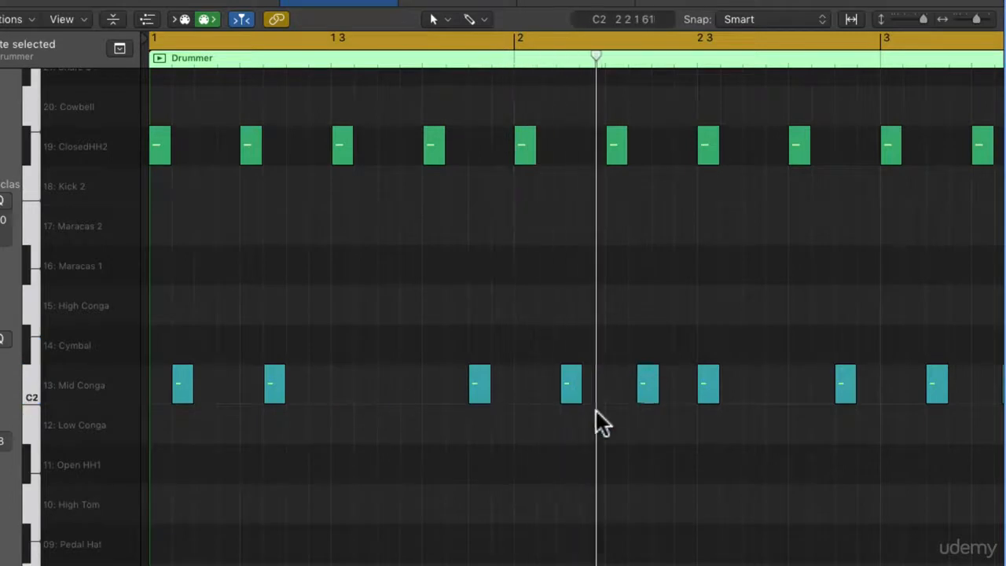
left_click_drag(585, 434, 452, 384)
key("Delete")
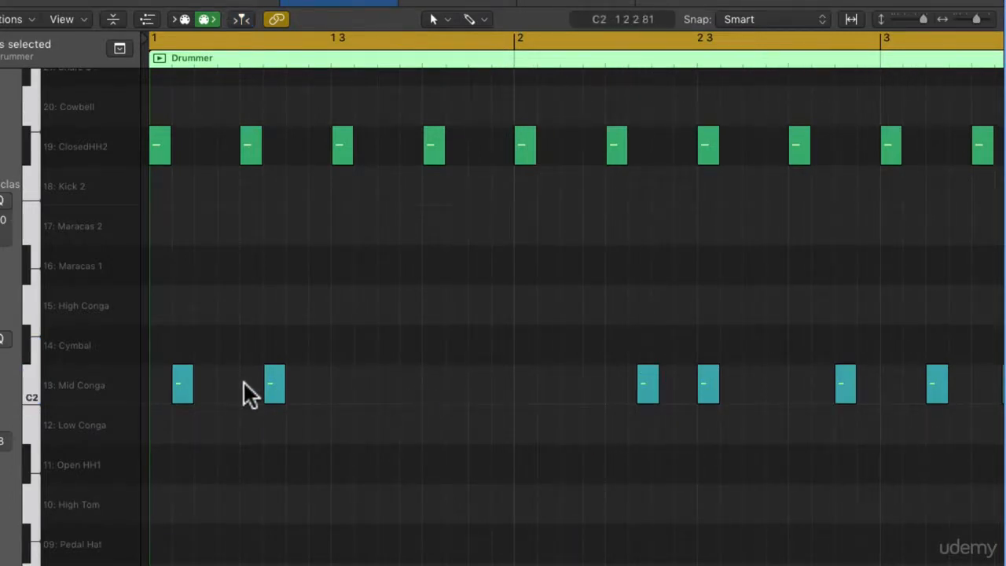
Step: Stop playback and shorten the Drummer region on the Boutique 808 track to its first two bars
scroll(275, 376, "right", 1)
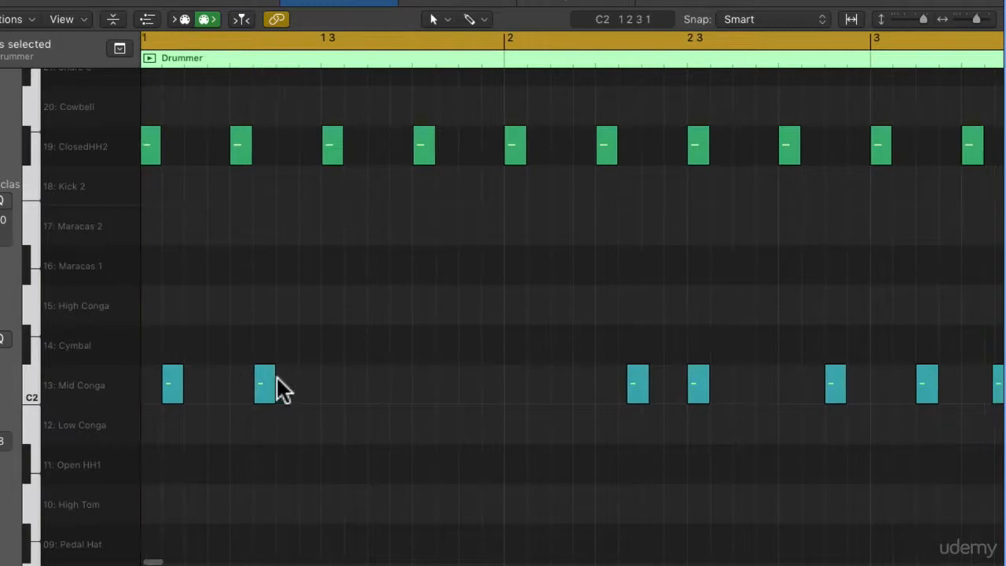
scroll(274, 377, "right", 10)
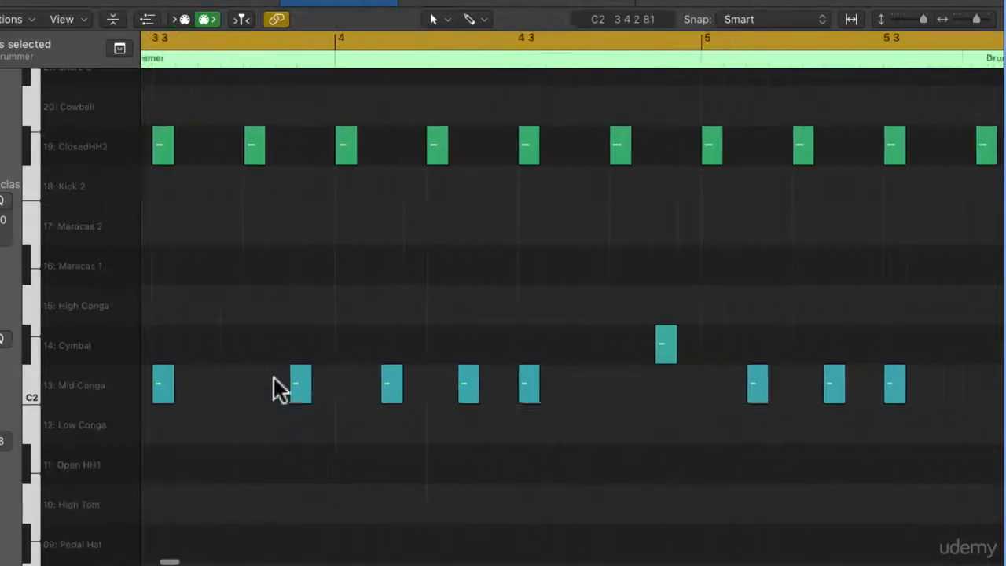
scroll(273, 375, "right", 5)
key("space")
left_click(546, 148)
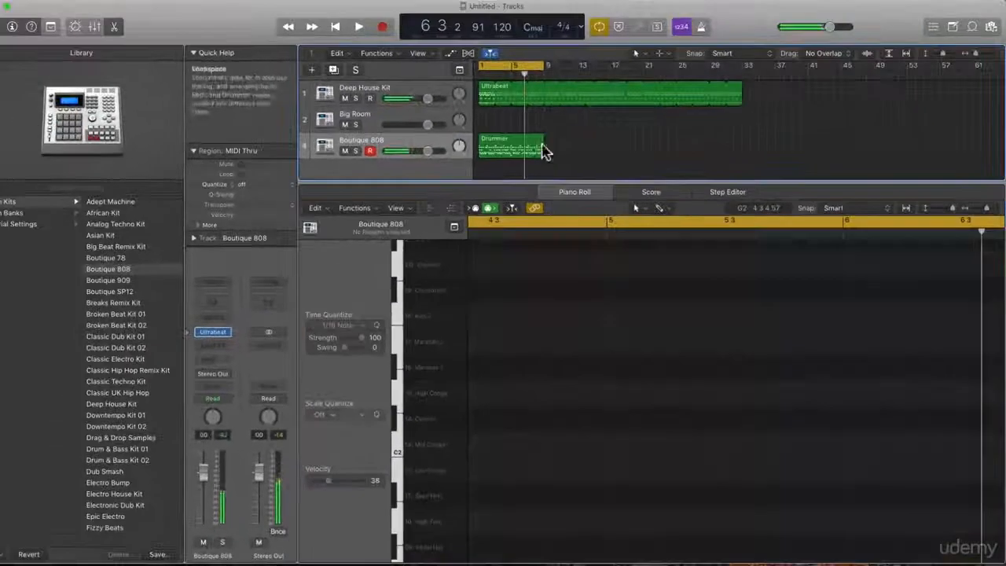
left_click(542, 146)
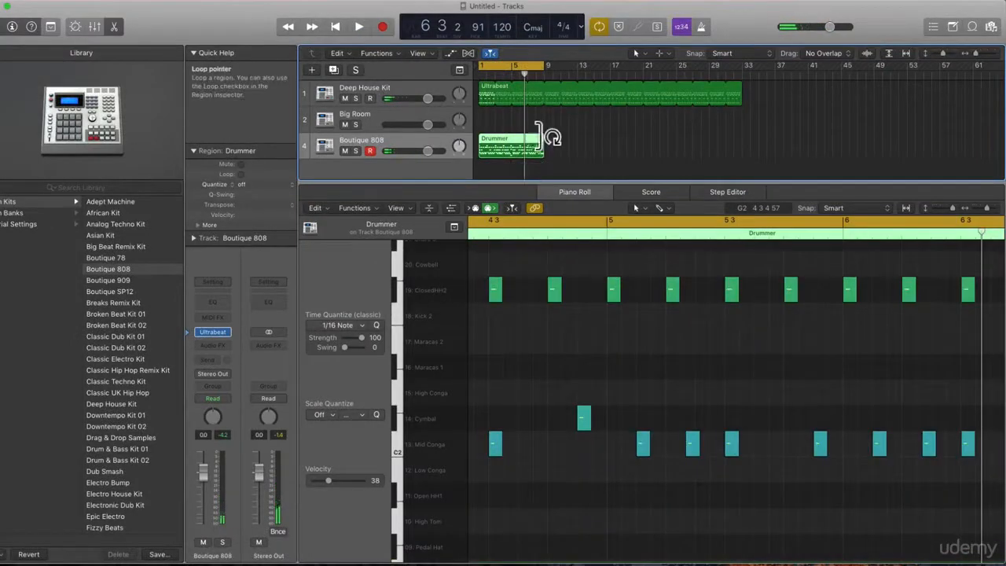
left_click_drag(525, 151, 491, 152)
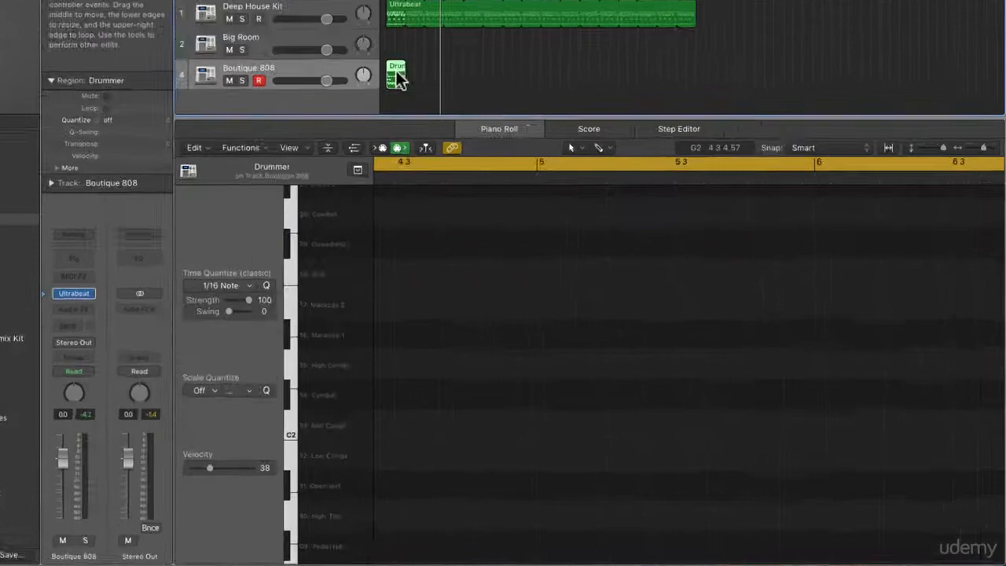
left_click(488, 147)
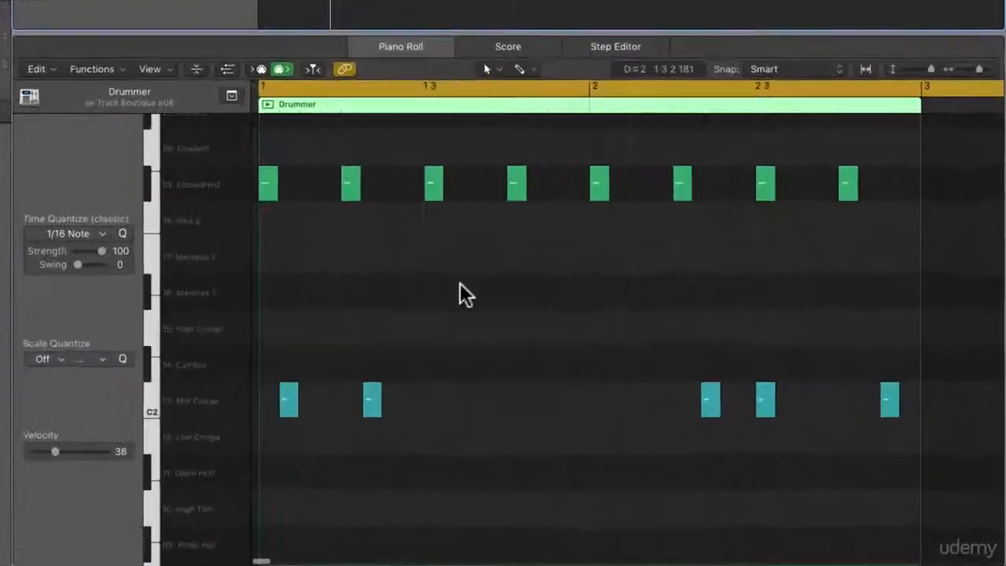
Step: Play the shortened region and delete the last three Mid Conga notes in bar 2
key("space")
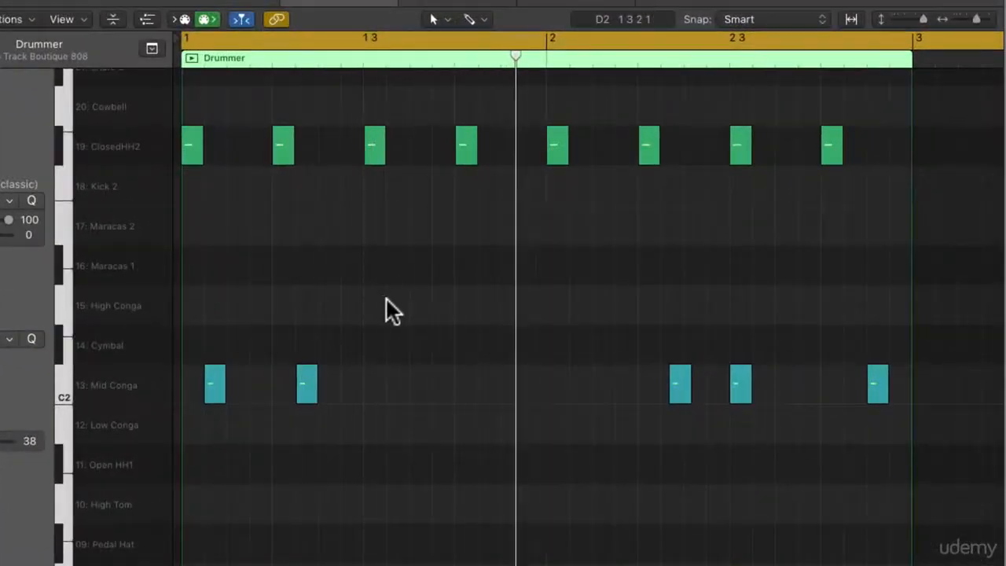
left_click_drag(628, 383, 878, 380)
key("Delete")
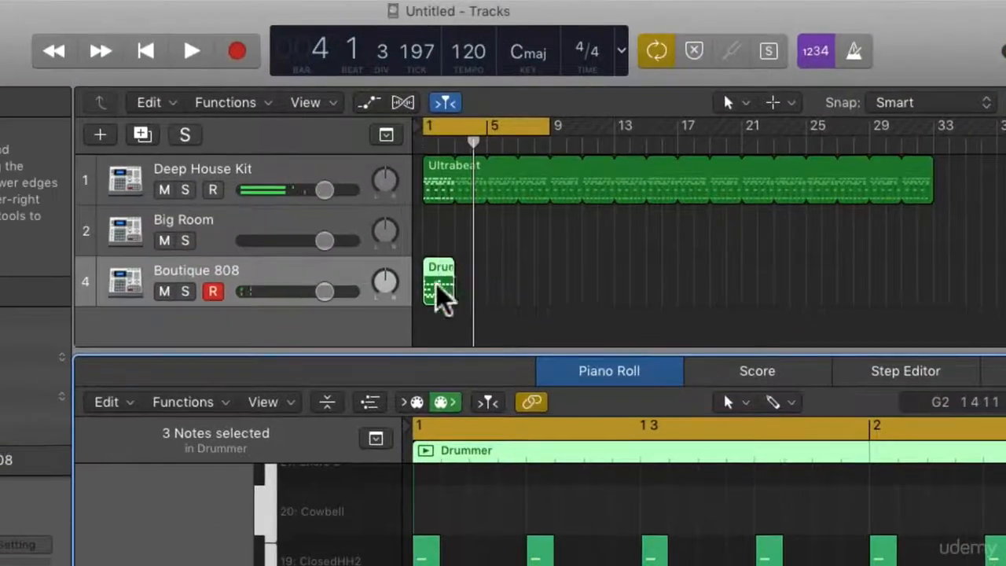
Step: Loop the two-bar Drummer region out to bar 9, and hide the Piano Roll
left_click_drag(450, 271, 550, 275)
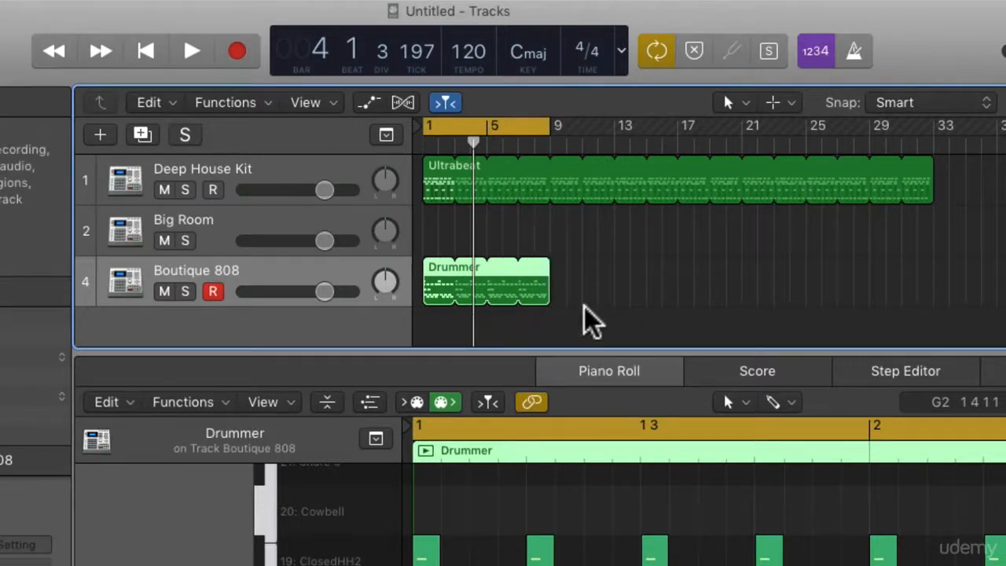
left_click_drag(482, 358, 482, 563)
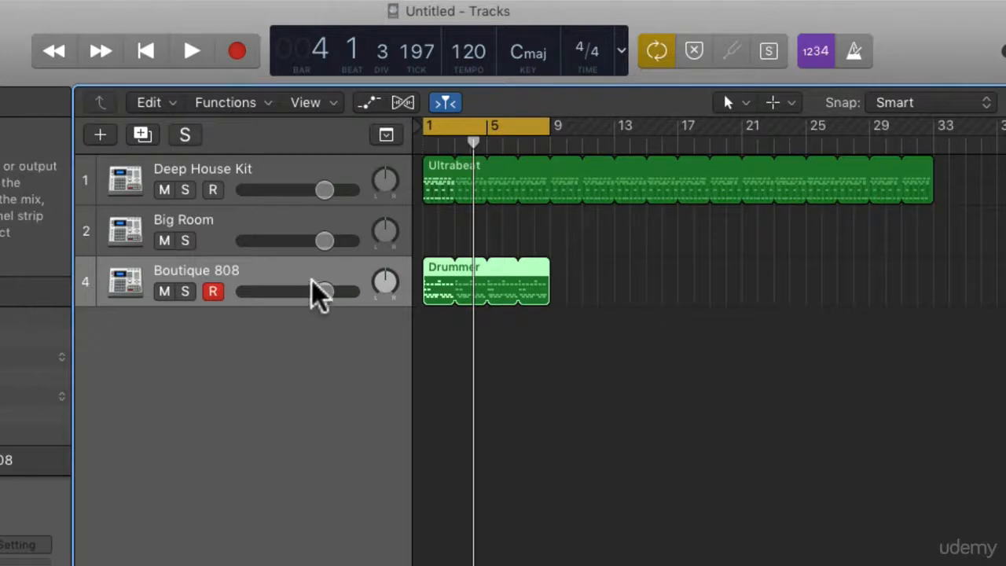
left_click(660, 363)
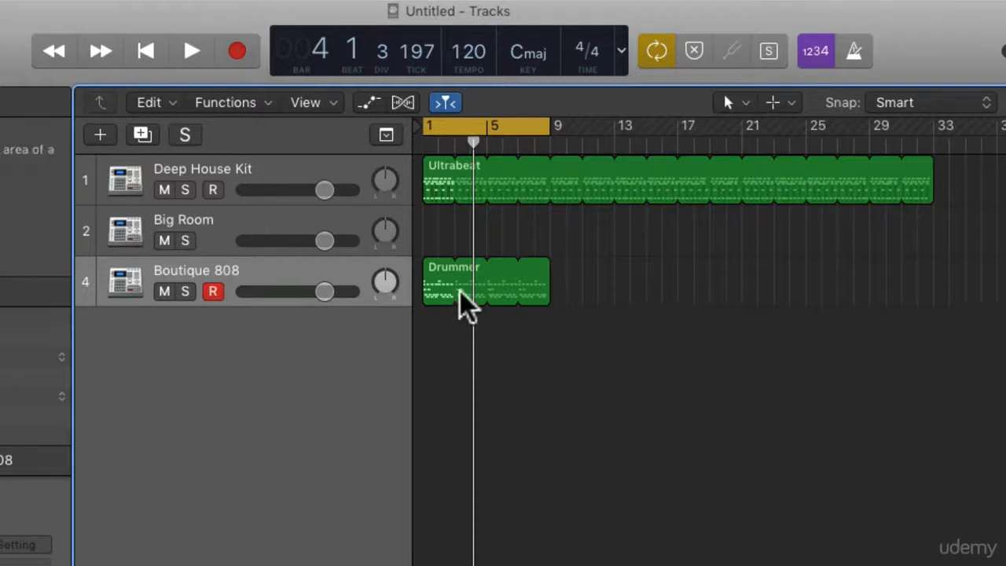
double_click(251, 274)
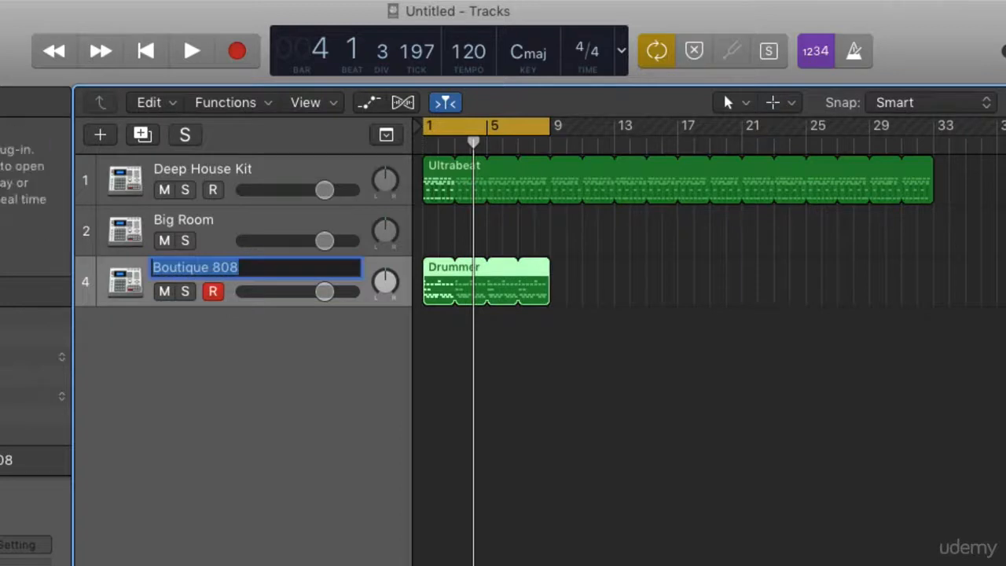
left_click(253, 388)
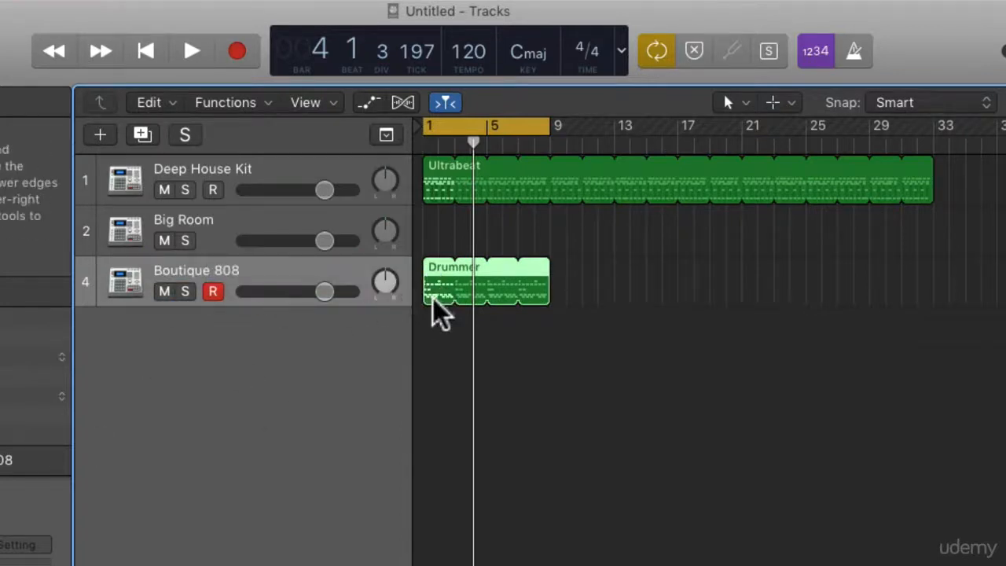
Step: Play both drum tracks together and enlarge them so that bars 1 to 9 fill the Tracks area
key("space")
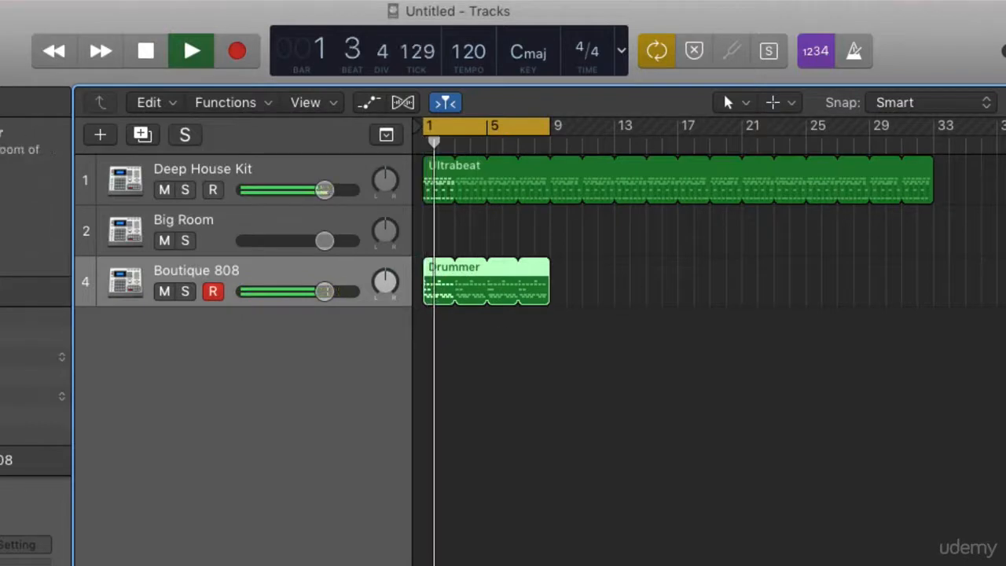
key("super+Right")
scroll(425, 303, "up", 8)
scroll(424, 302, "down", 4)
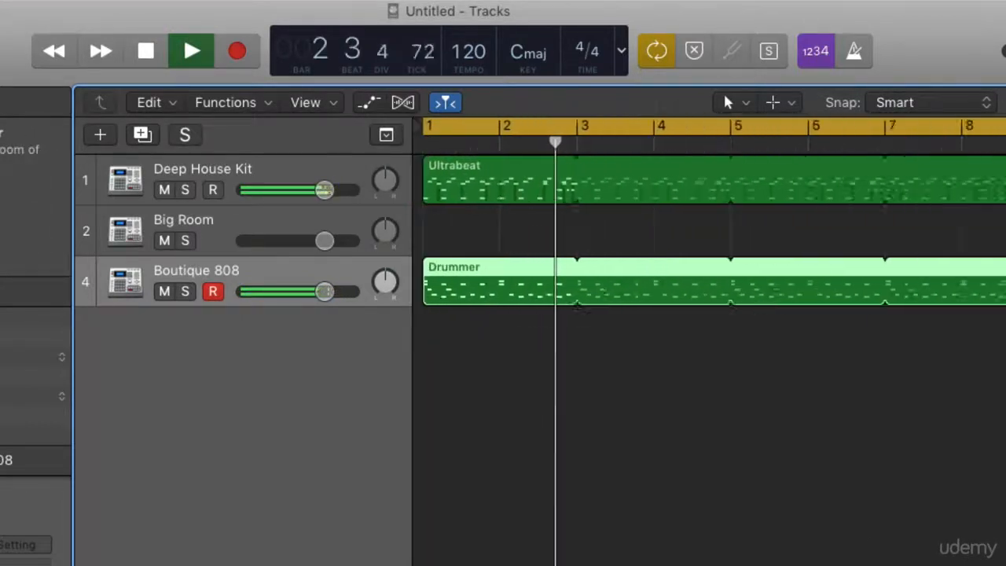
key("super+Up")
key("super+Up")
key("super+Down")
key("super+Down")
key("super+Down")
key("super+Down")
key("super+Down")
key("super+Down")
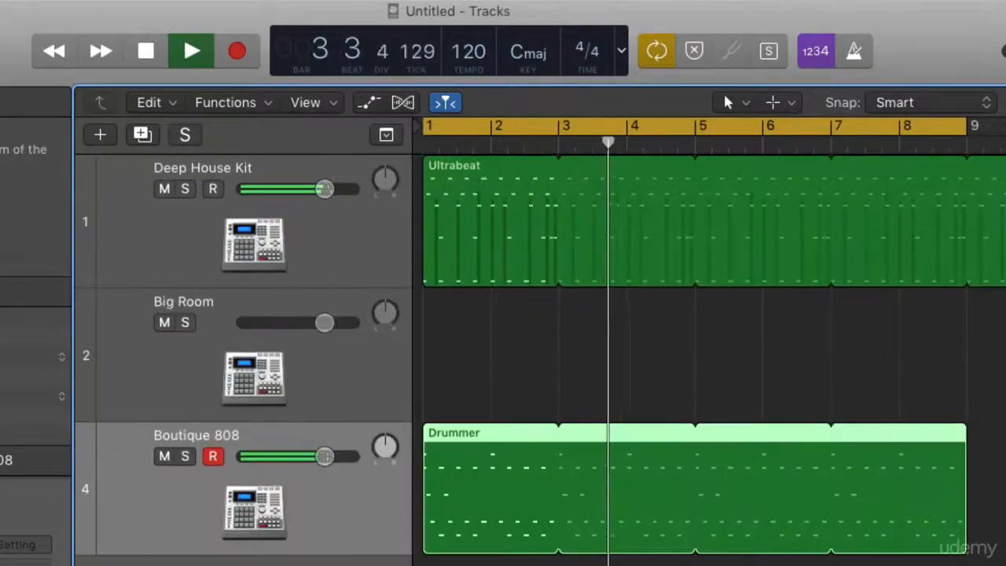
key("space")
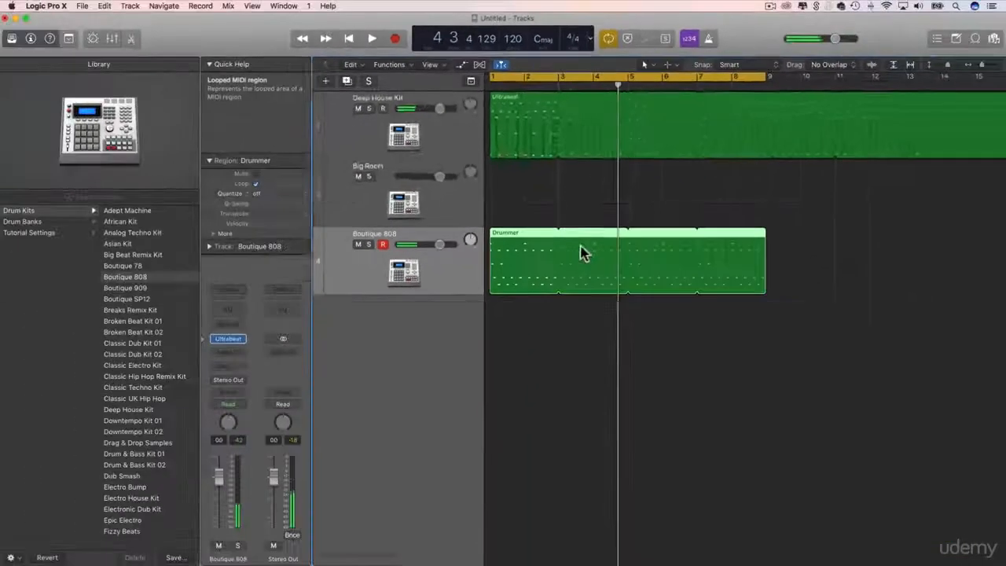
Step: Compare the Drummer region's notes with the Deep House Kit's Ultrabeat pattern in the Piano Roll, and close the editor while playing
double_click(607, 478)
scroll(548, 134, "up", 5)
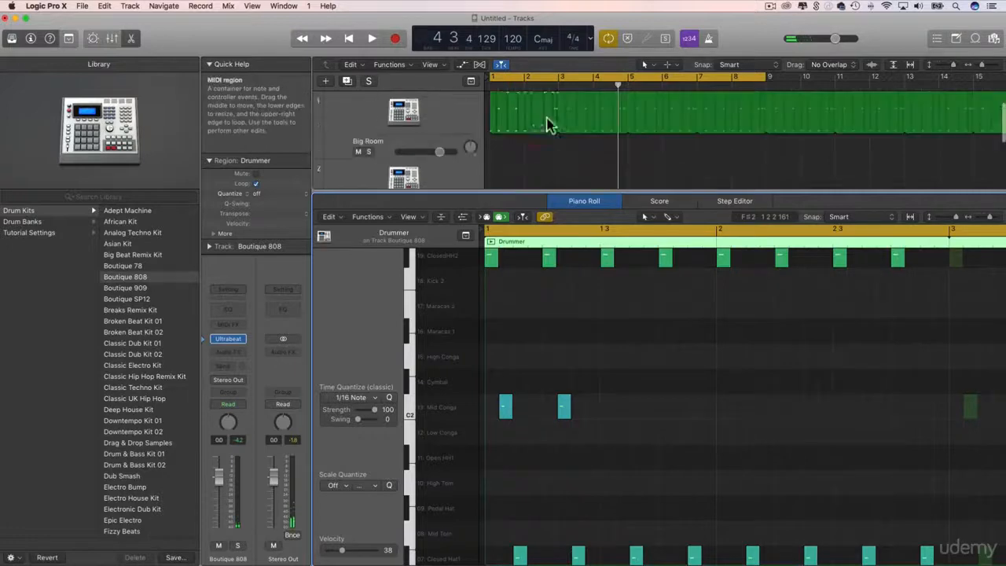
left_click(517, 124)
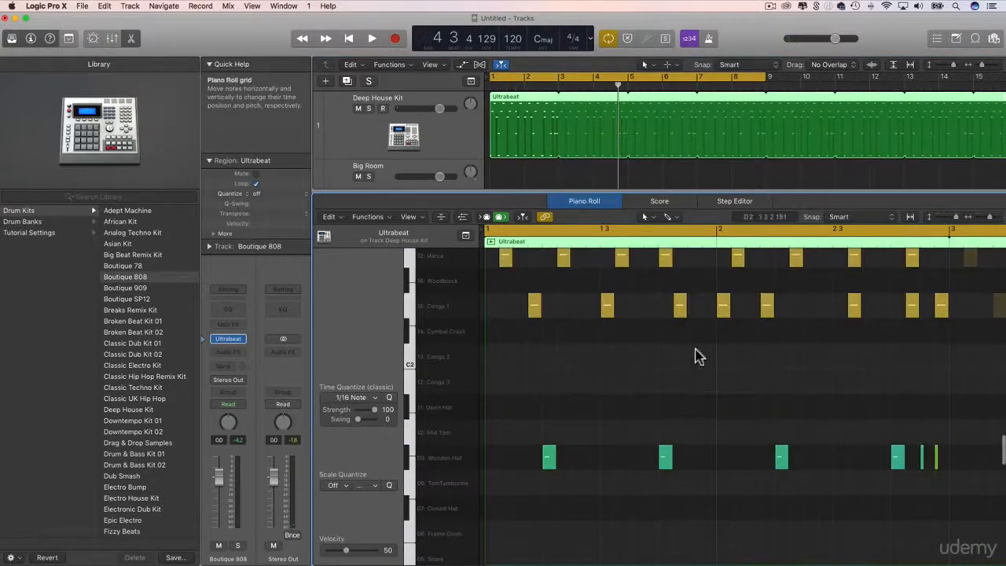
key("space")
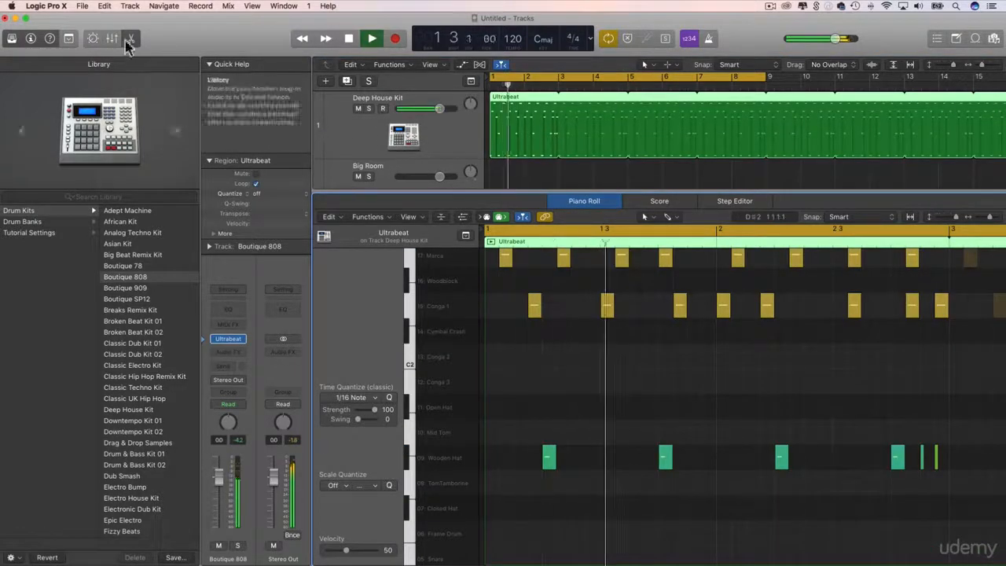
left_click(135, 41)
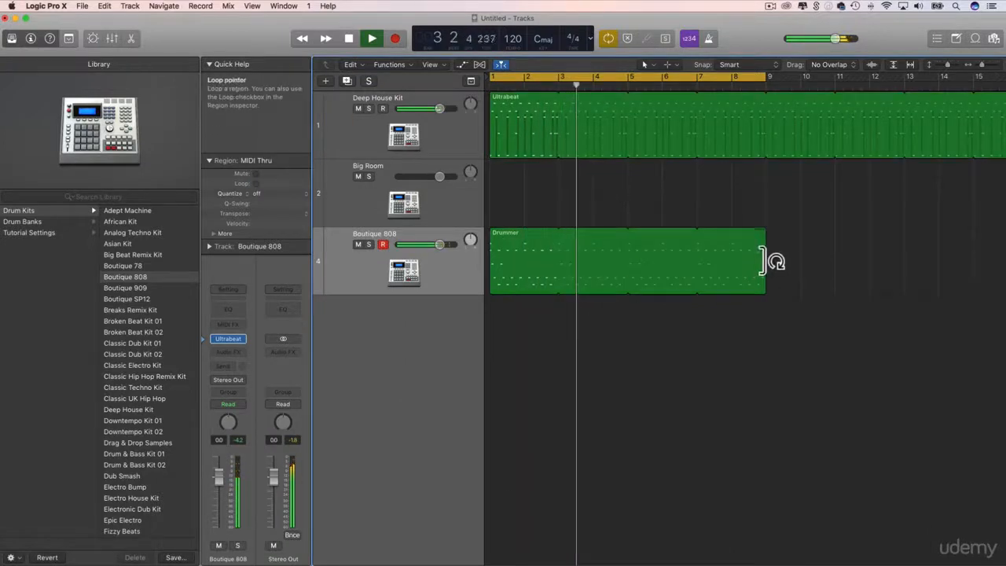
Step: Remove the loops from the Drummer region, leaving only its two bars, and turn off cycle mode
left_click_drag(763, 261, 555, 261)
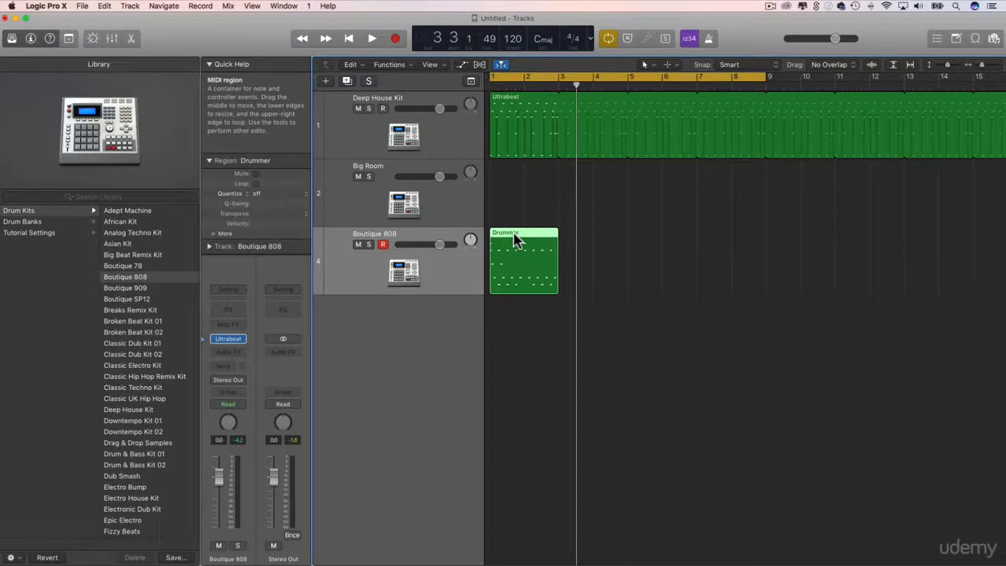
left_click_drag(513, 234, 525, 234)
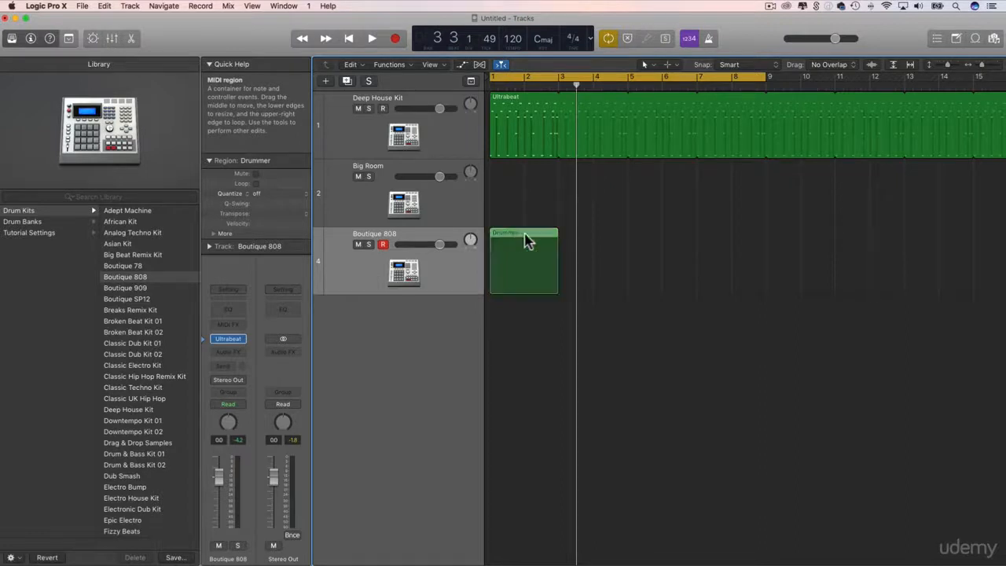
left_click(736, 76)
Step: Move the Drummer region to bar 9 with a copy at bar 25, and loop the first one to bar 17
left_click_drag(981, 66, 978, 66)
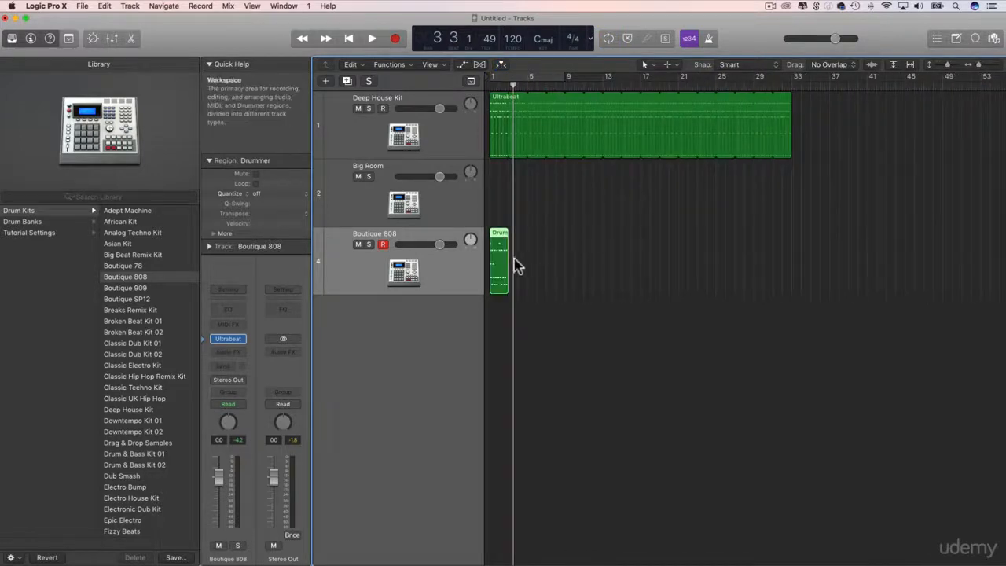
left_click_drag(495, 235, 594, 245)
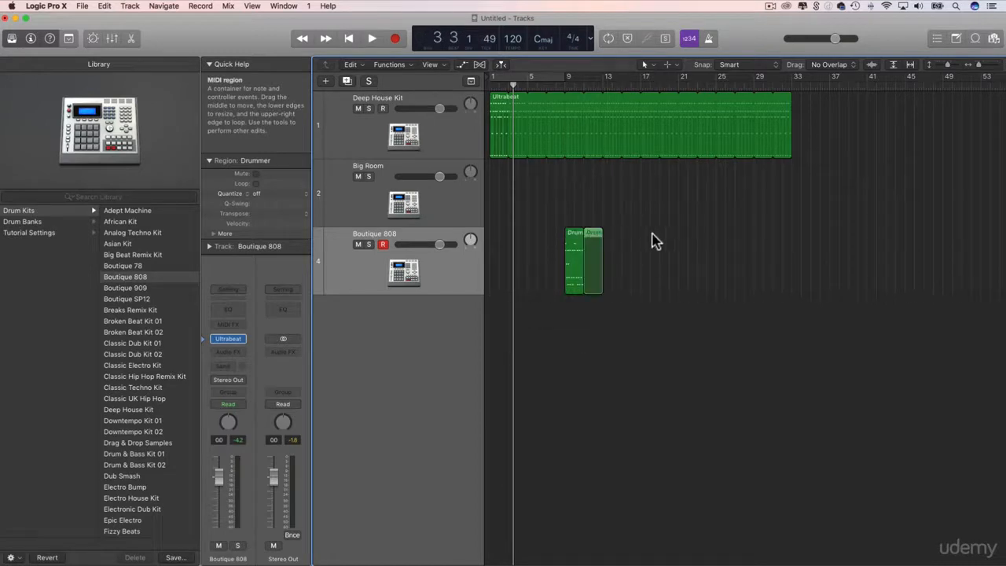
left_click_drag(653, 234, 725, 264)
left_click_drag(583, 244, 655, 261)
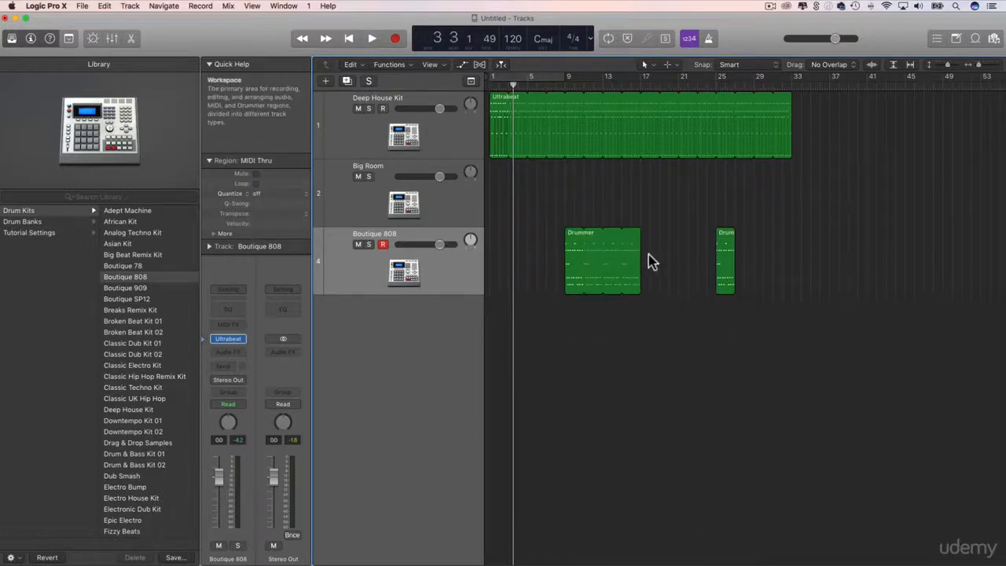
Step: Colour the Drummer region at bar 25 purple, and open its notes in the Piano Roll
left_click(725, 250)
key("alt+c")
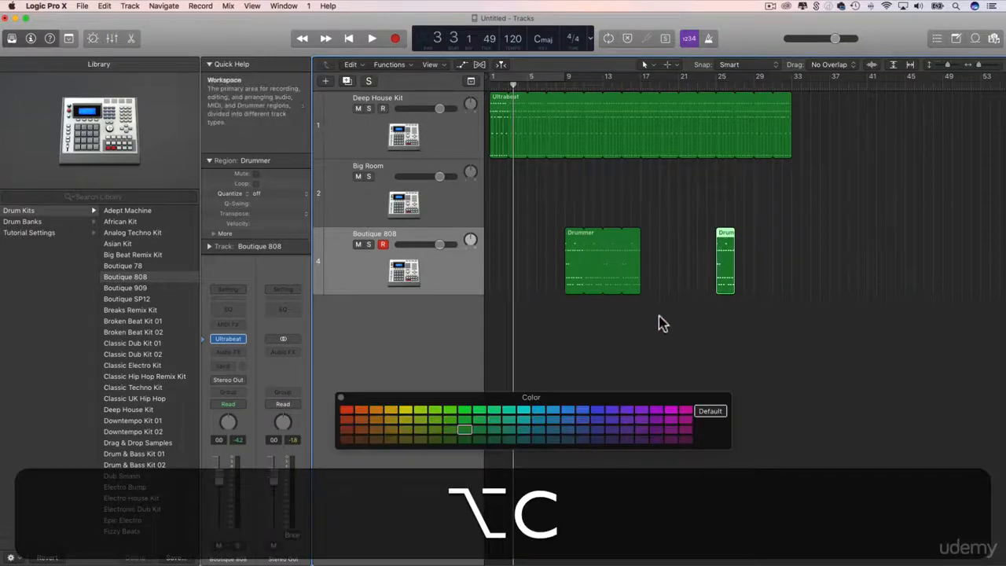
left_click(657, 410)
left_click(699, 363)
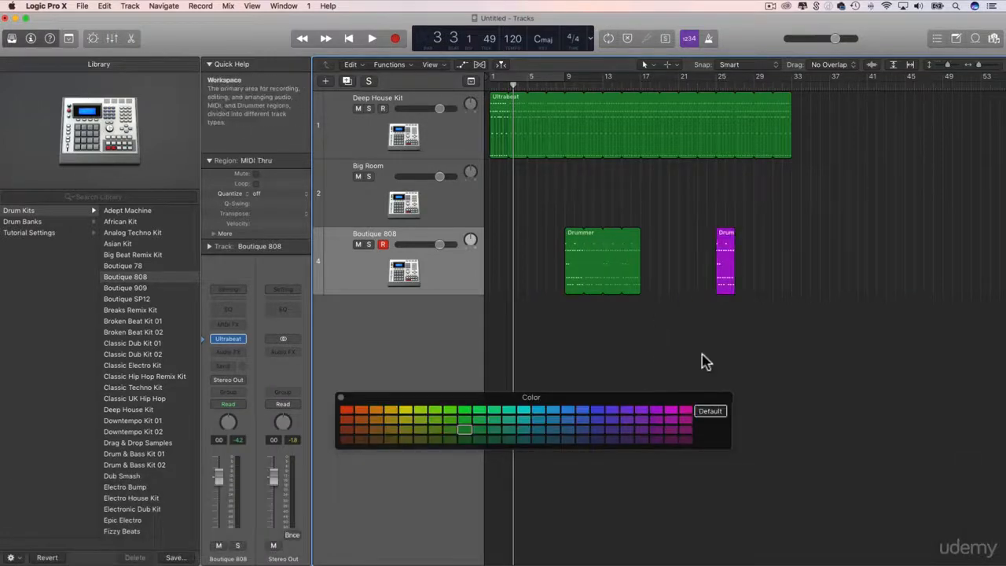
double_click(725, 250)
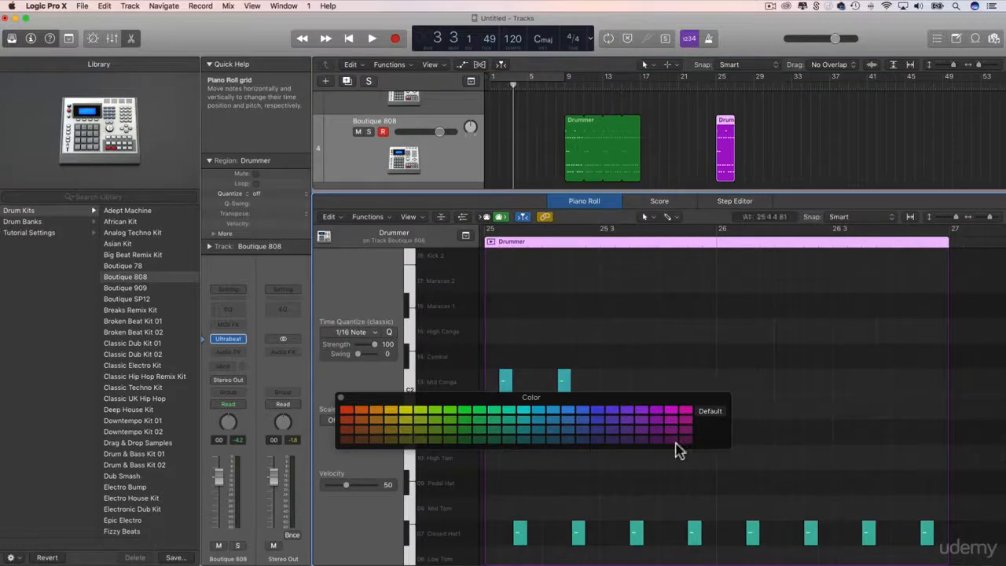
left_click(339, 398)
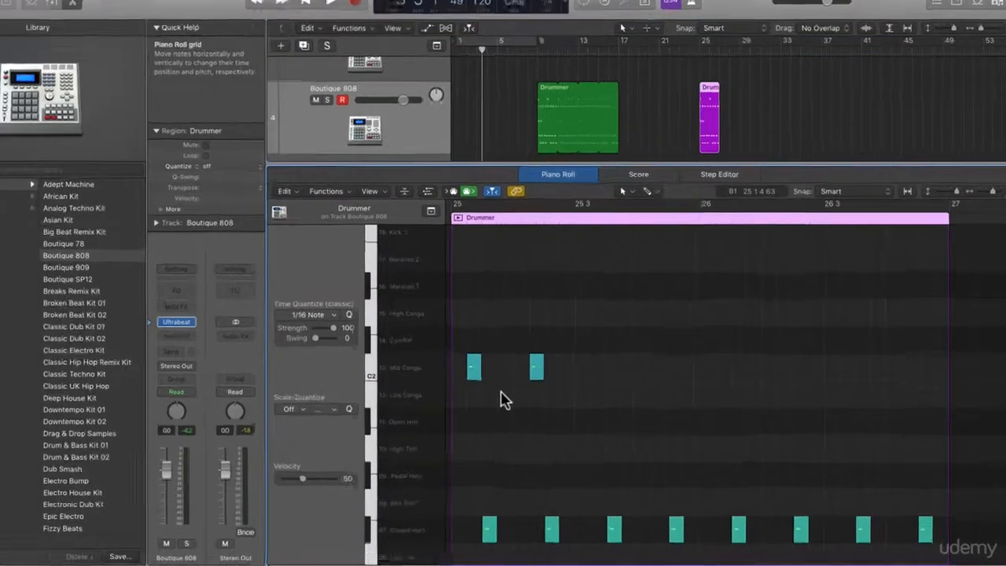
Step: Move all the Clap notes in the purple Drummer region up to Low Tom and play the result
scroll(496, 401, "down", 5)
left_click_drag(244, 288, 866, 282)
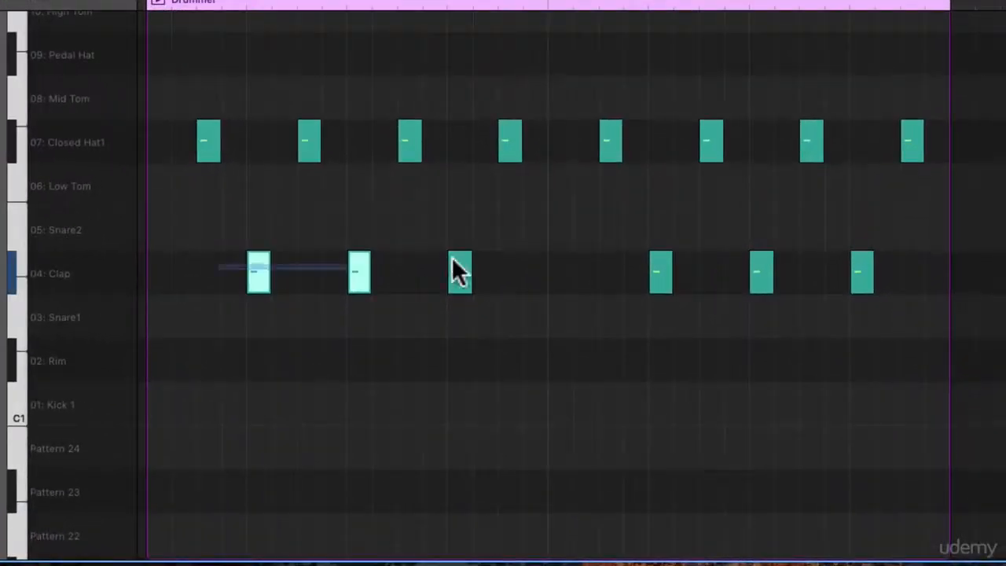
left_click_drag(255, 268, 255, 197)
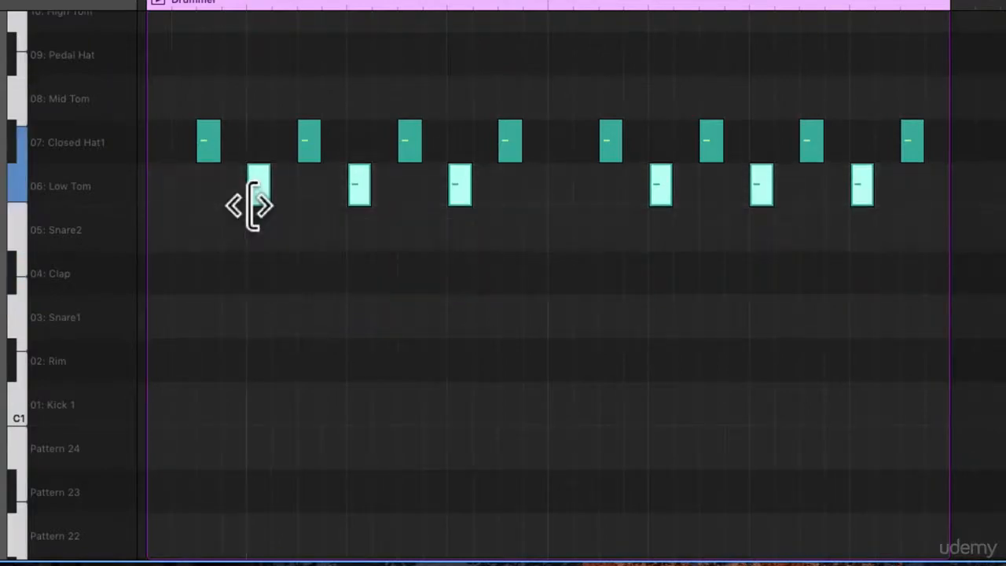
key("space")
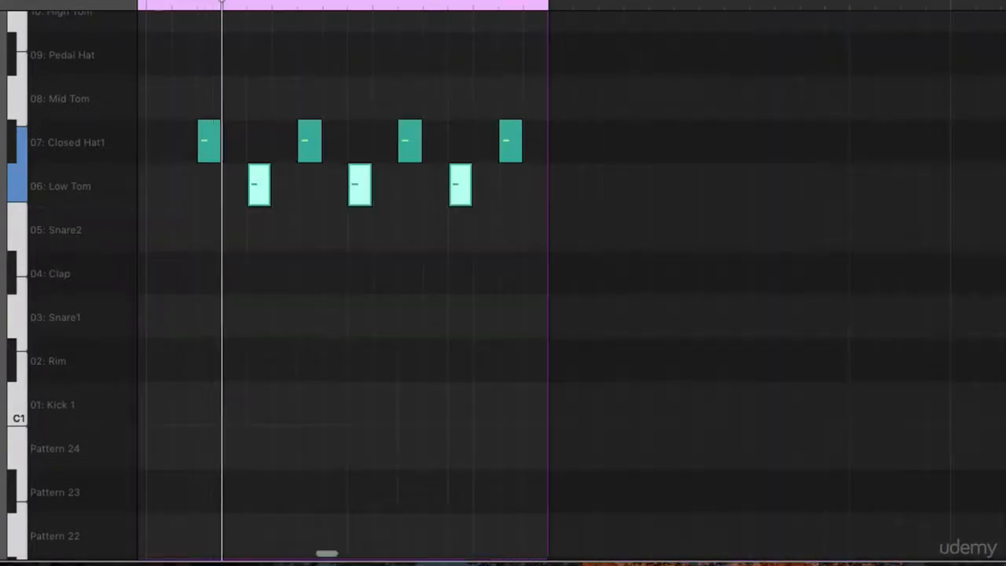
Step: Move the selected Low Tom notes up to a higher drum sound during playback, and return to the full Tracks area
scroll(324, 158, "down", 4)
scroll(324, 158, "left", 8)
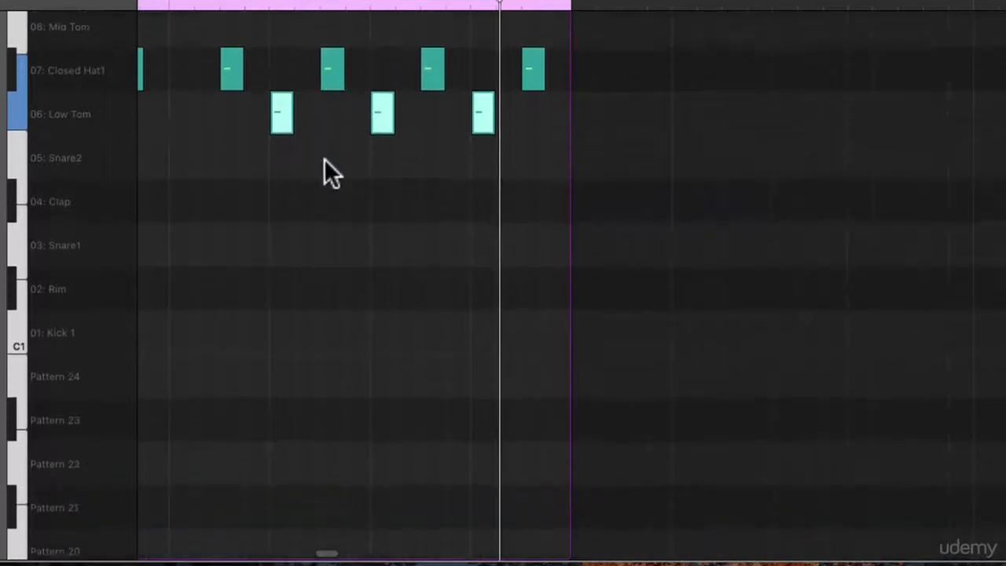
scroll(323, 161, "up", 10)
scroll(323, 161, "right", 8)
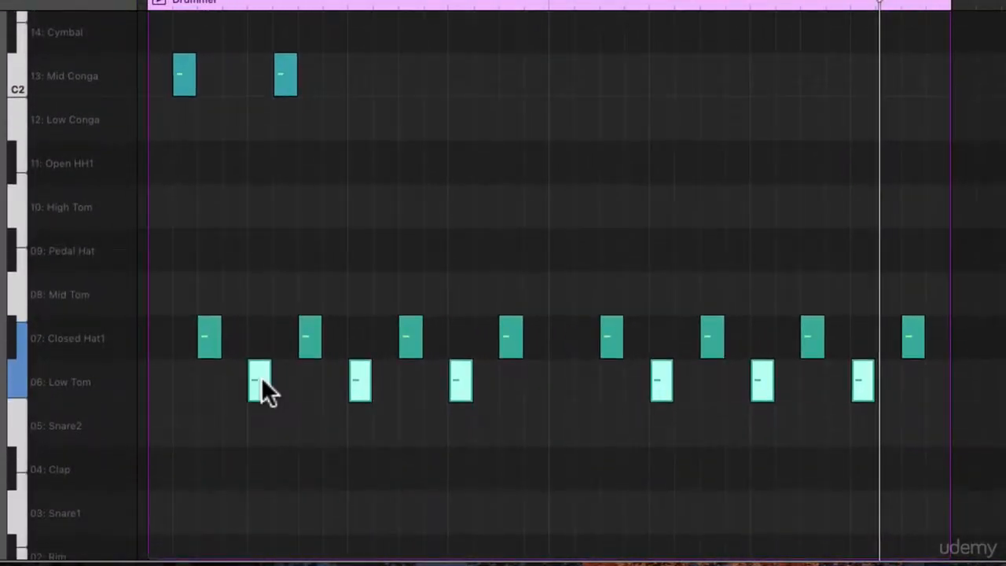
left_click_drag(261, 377, 260, 218)
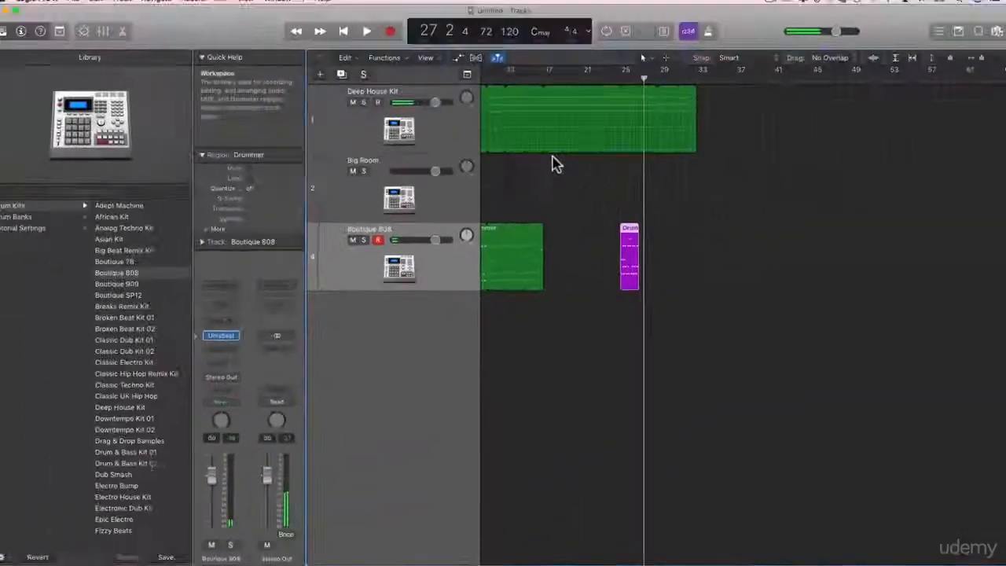
Step: Save the project as a package named Drummer and Ultrabeat on the RED AUG WD drive
key("super+s")
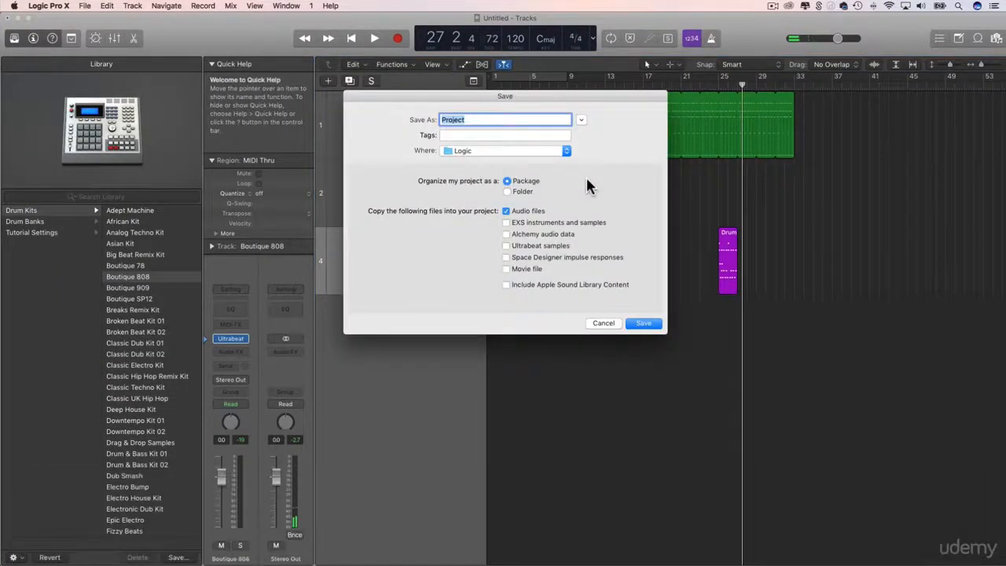
left_click(478, 149)
left_click(477, 222)
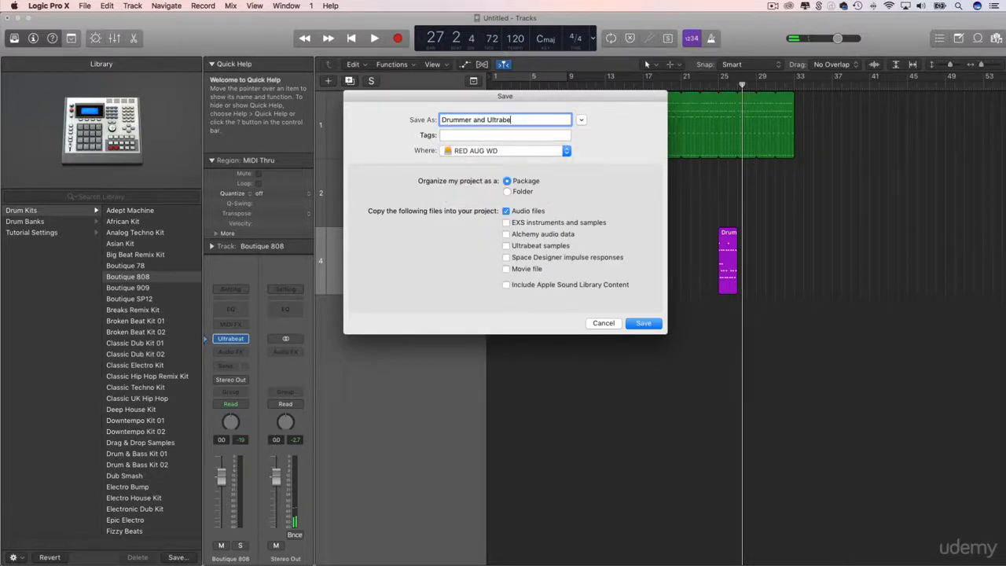
key("Return")
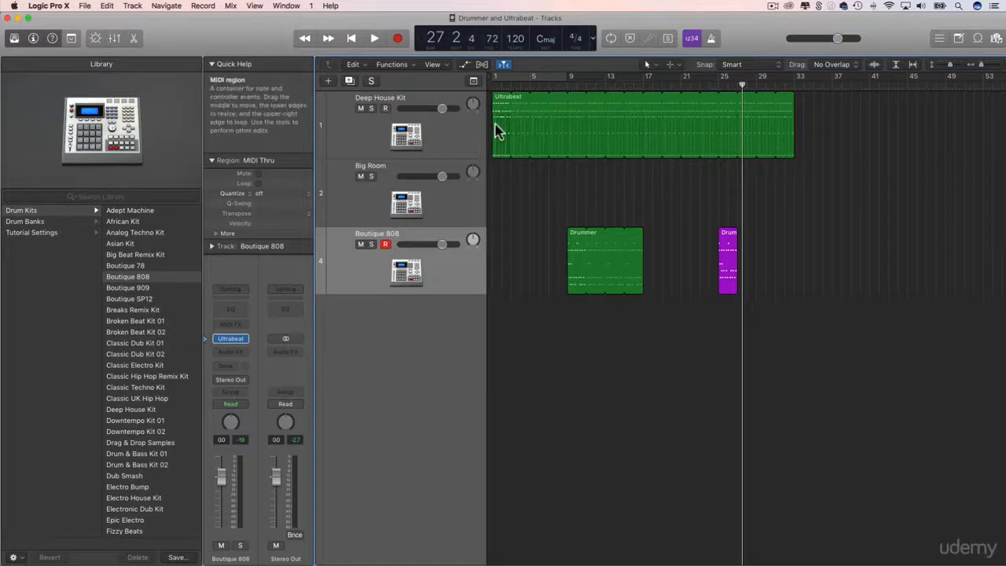
Step: Play the arrangement from bar 1, skipping ahead to just before each Boutique 808 region, and stop after the purple one
left_click(494, 85)
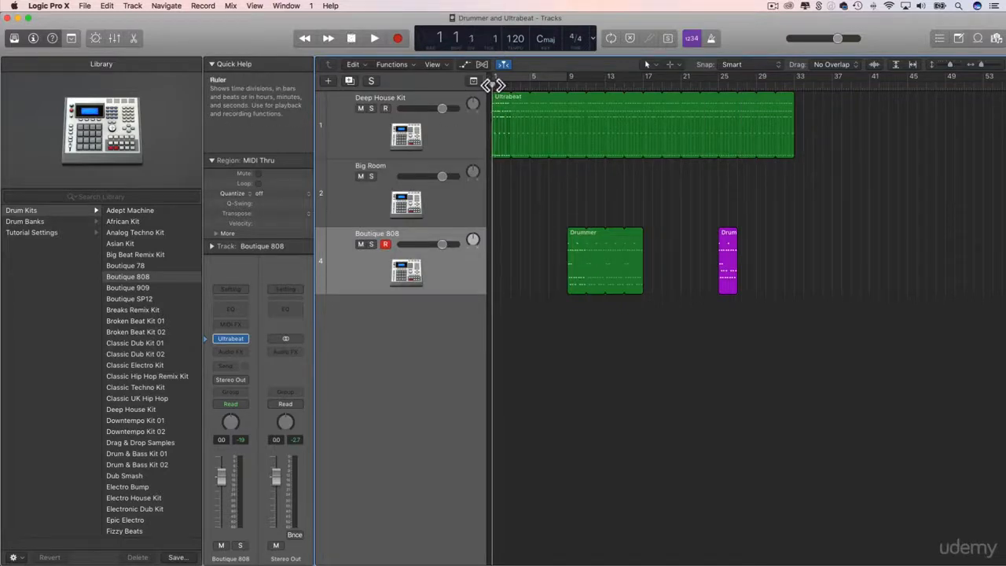
key("space")
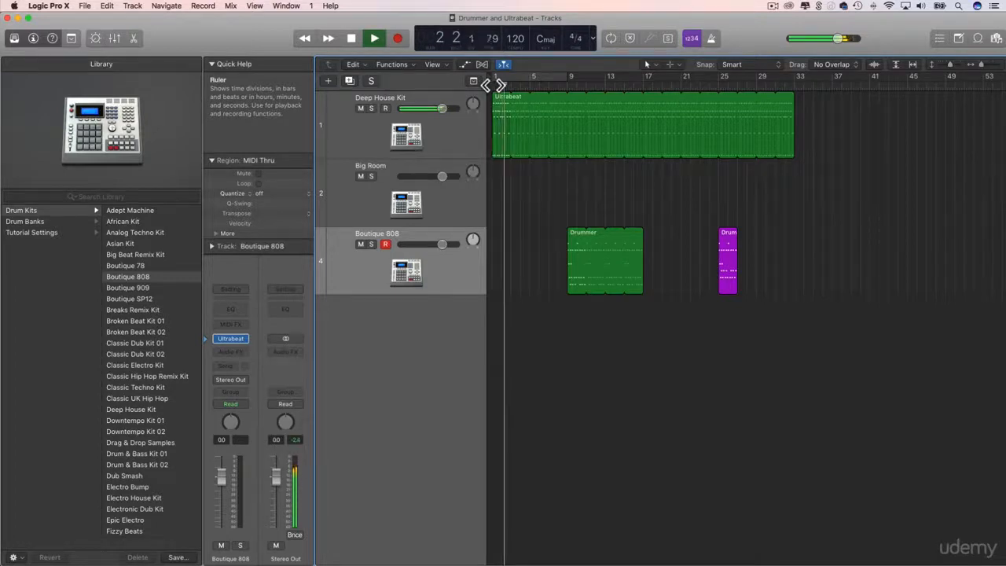
left_click(558, 85)
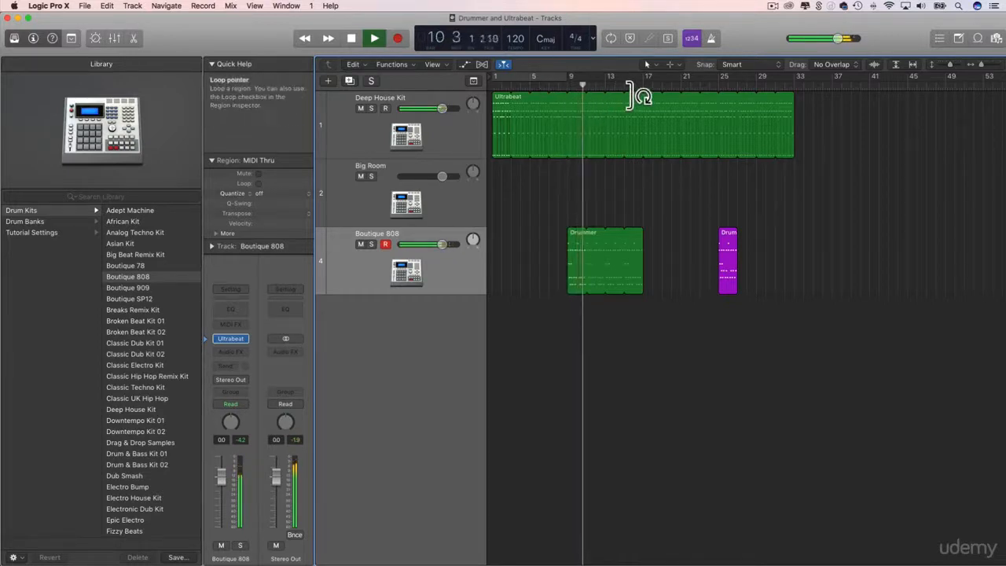
left_click(712, 85)
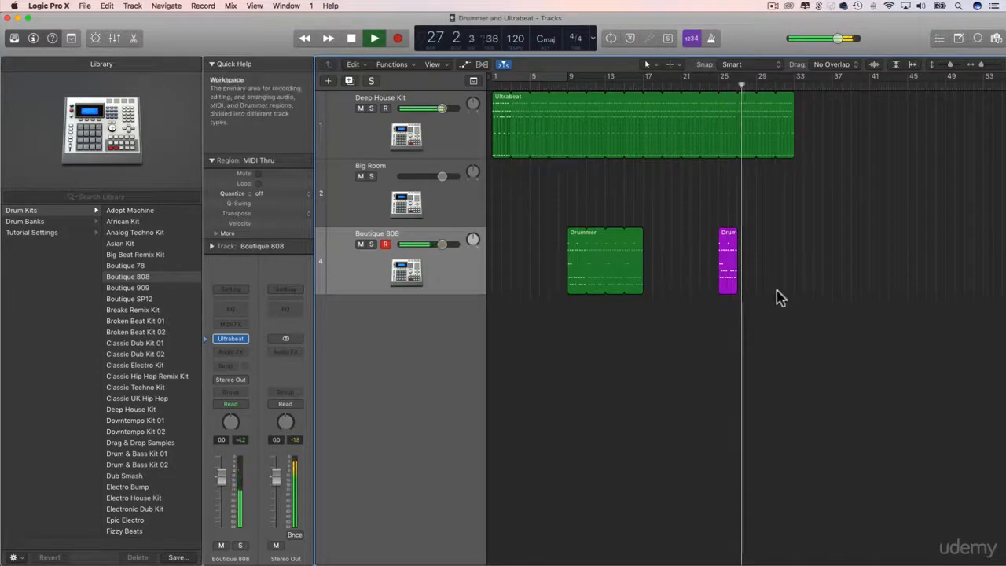
key("space")
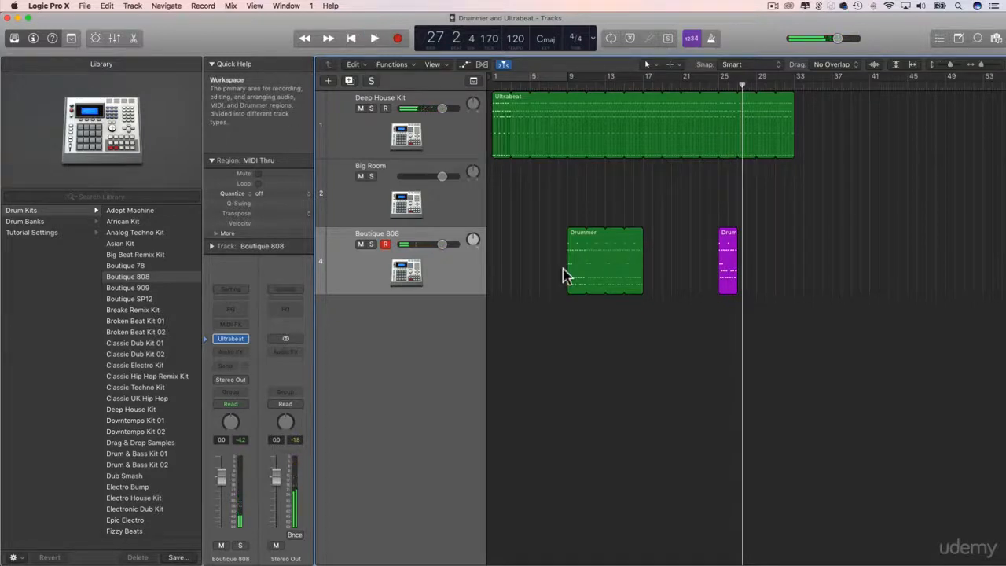